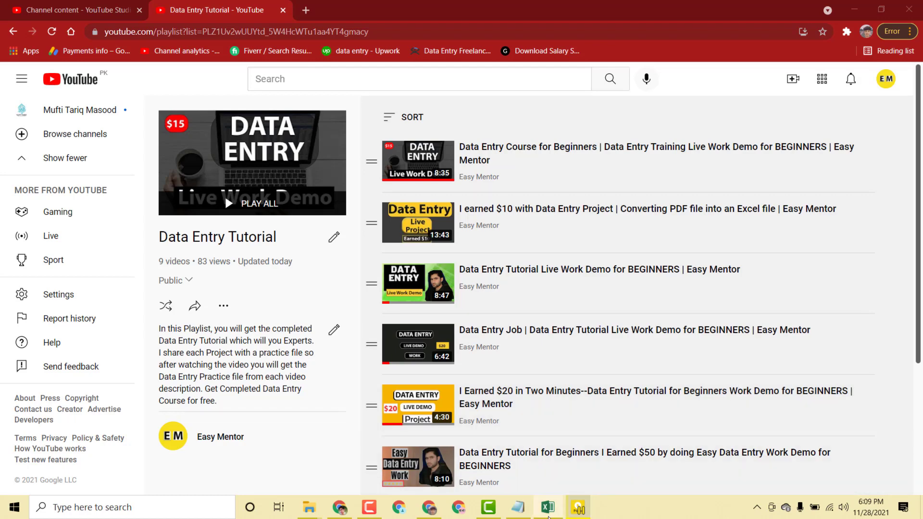
- Copy the IBBA directory URL from cell A2 on Sheet2
{"action": "left_click", "coordinate": [548, 509]}
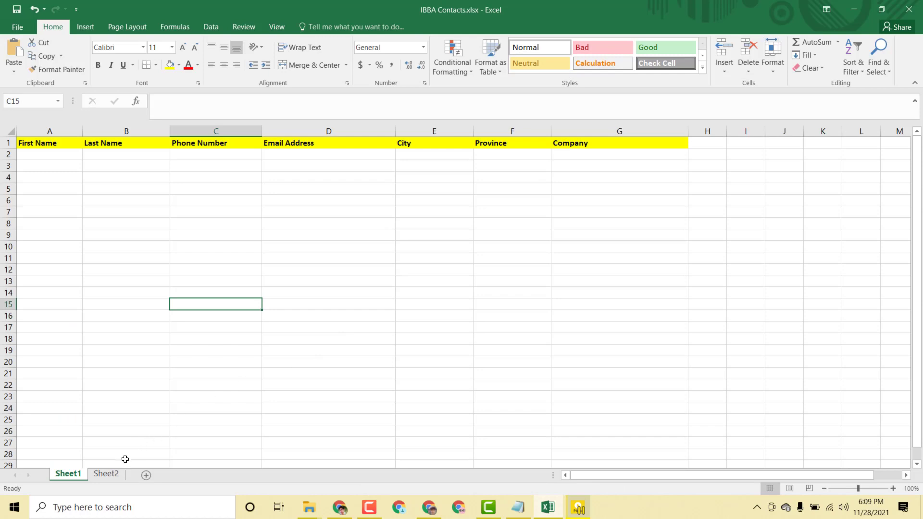
{"action": "left_click", "coordinate": [102, 477]}
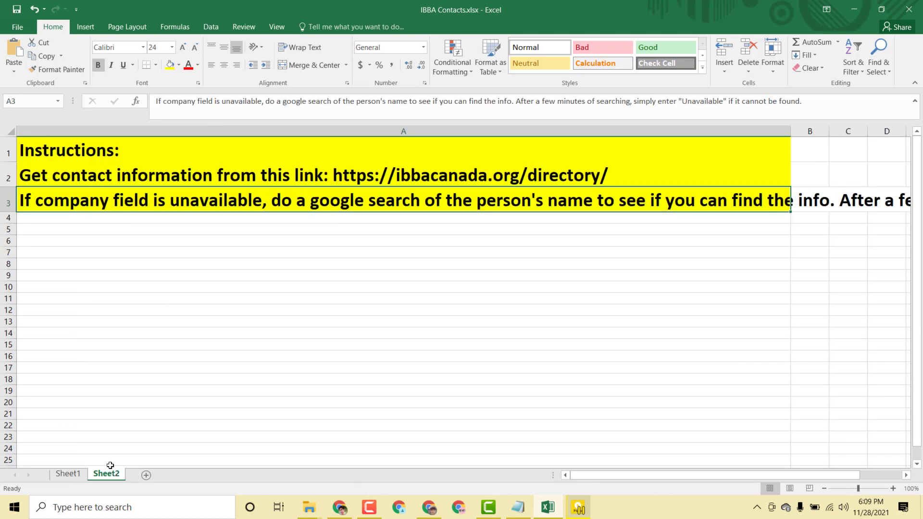
{"action": "left_click", "coordinate": [137, 172]}
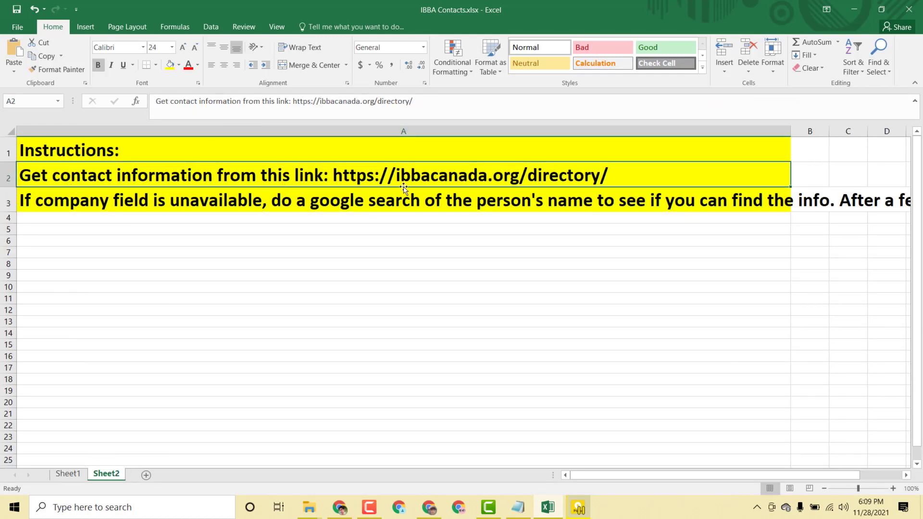
{"action": "double_click", "coordinate": [625, 176]}
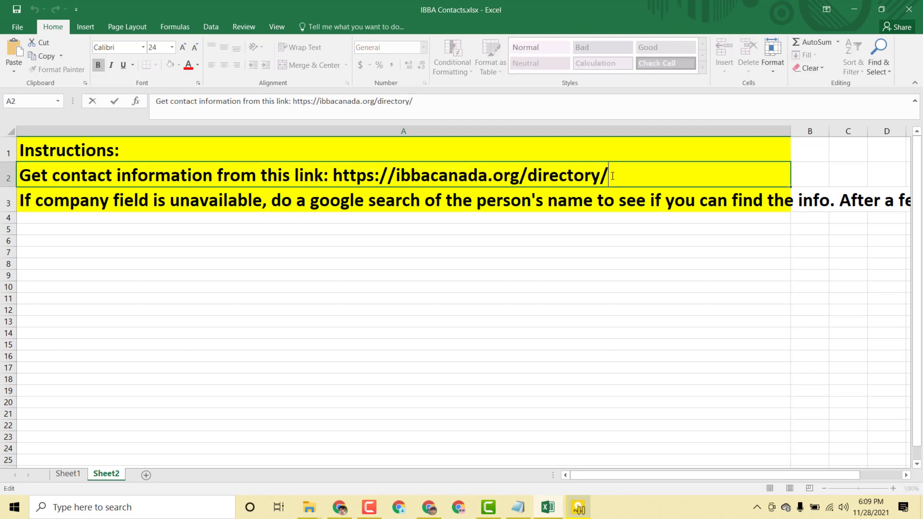
{"action": "left_click_drag", "start_coordinate": [610, 175], "coordinate": [338, 177]}
{"action": "key", "text": "ctrl+c"}
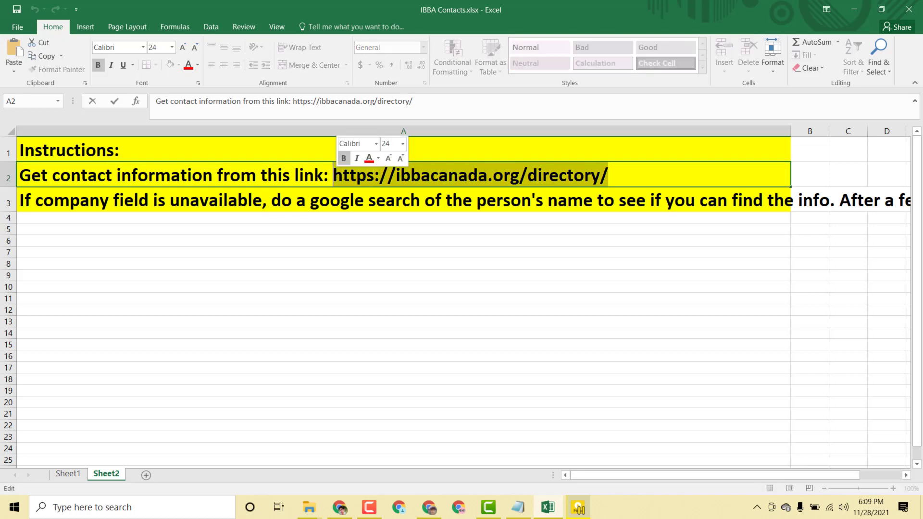
{"action": "right_click", "coordinate": [347, 175]}
{"action": "left_click", "coordinate": [367, 194]}
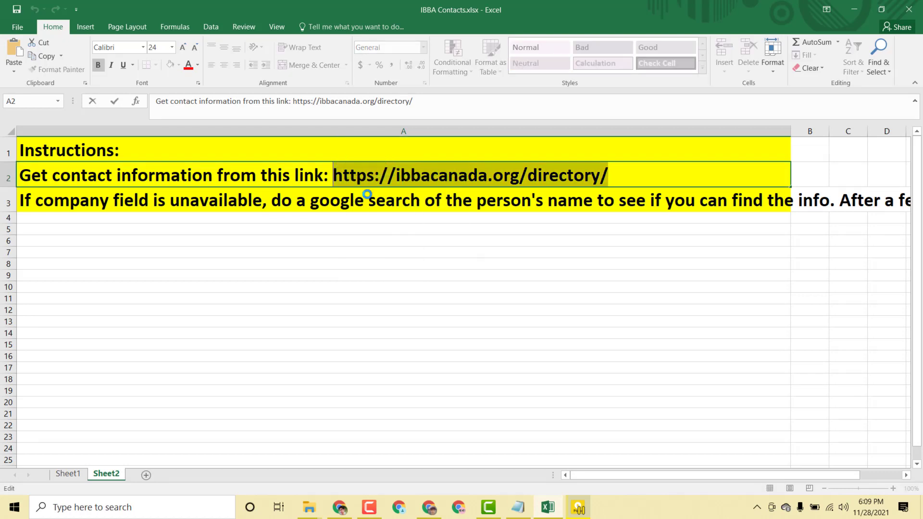
- Read the third instruction in A3, then return to Sheet1's contact headers
{"action": "left_click", "coordinate": [38, 206]}
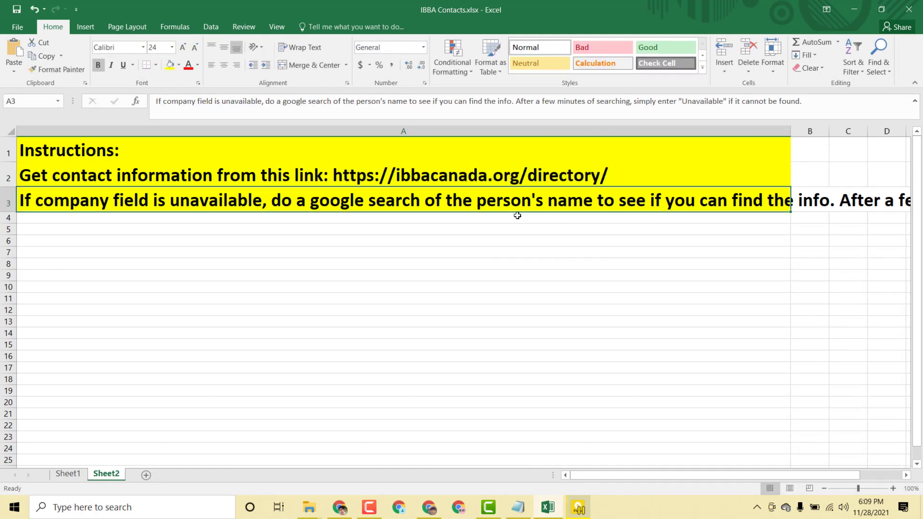
{"action": "double_click", "coordinate": [721, 210]}
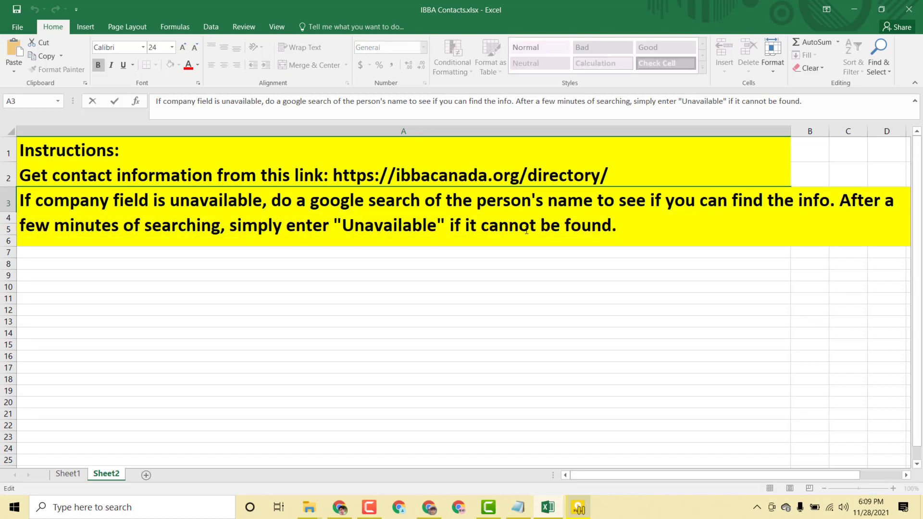
{"action": "left_click", "coordinate": [68, 474]}
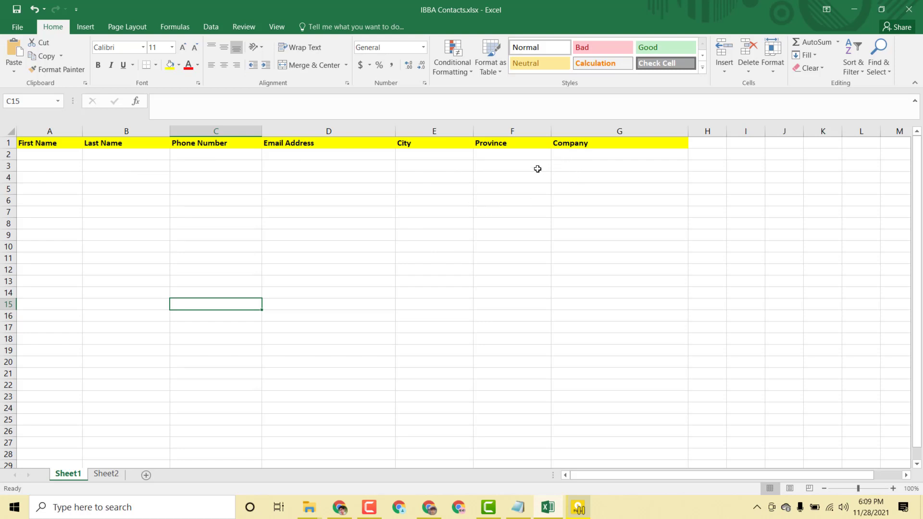
{"action": "left_click", "coordinate": [429, 507]}
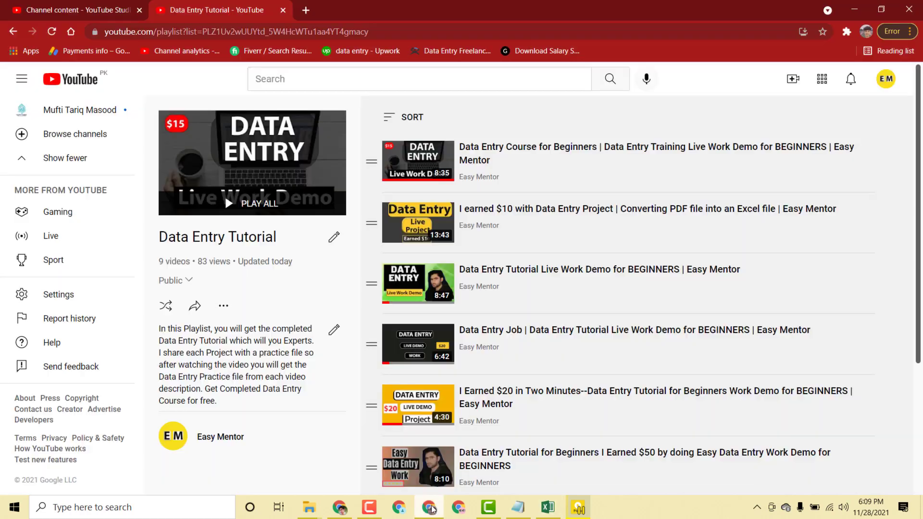
- Load the copied IBBA Canada directory in a new Chrome tab and scroll to the member list
{"action": "left_click", "coordinate": [306, 11]}
{"action": "right_click", "coordinate": [310, 31]}
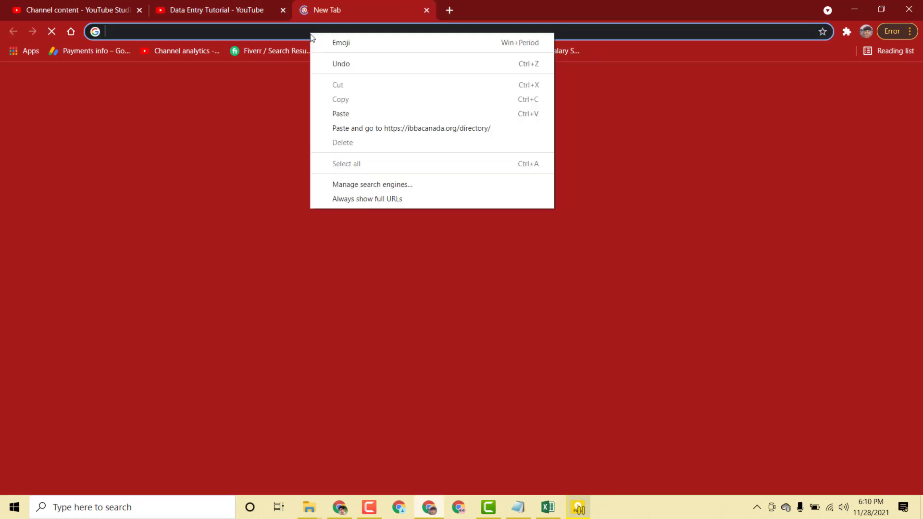
{"action": "left_click", "coordinate": [351, 128]}
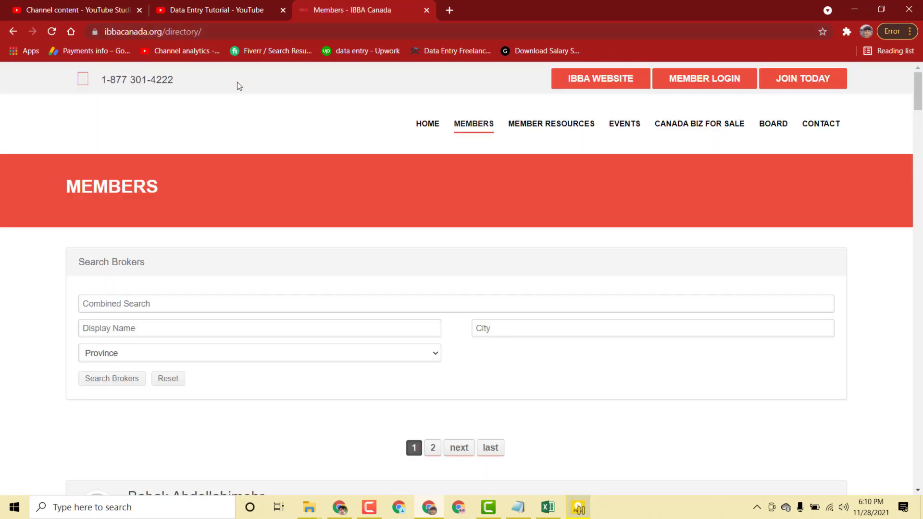
{"action": "left_click_drag", "start_coordinate": [918, 91], "coordinate": [921, 117]}
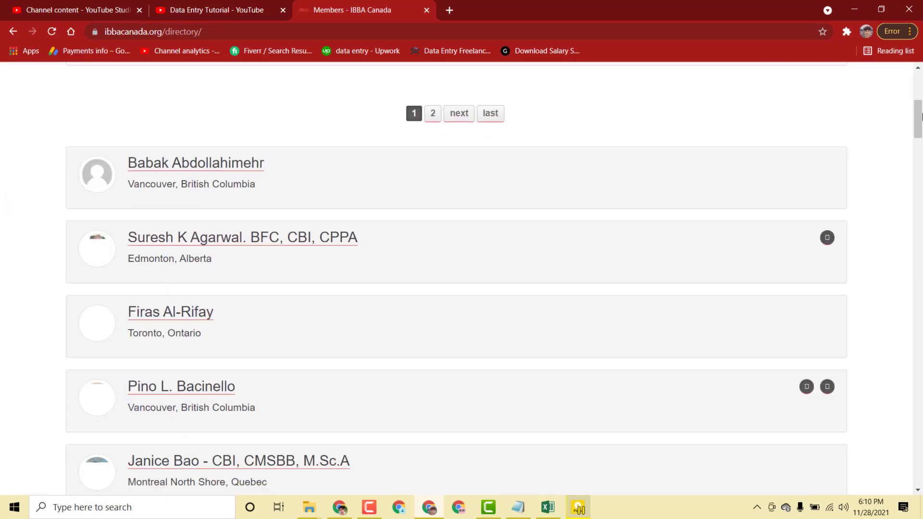
- Open the first two member profiles from the directory in new tabs
{"action": "right_click", "coordinate": [215, 165]}
{"action": "left_click", "coordinate": [232, 177]}
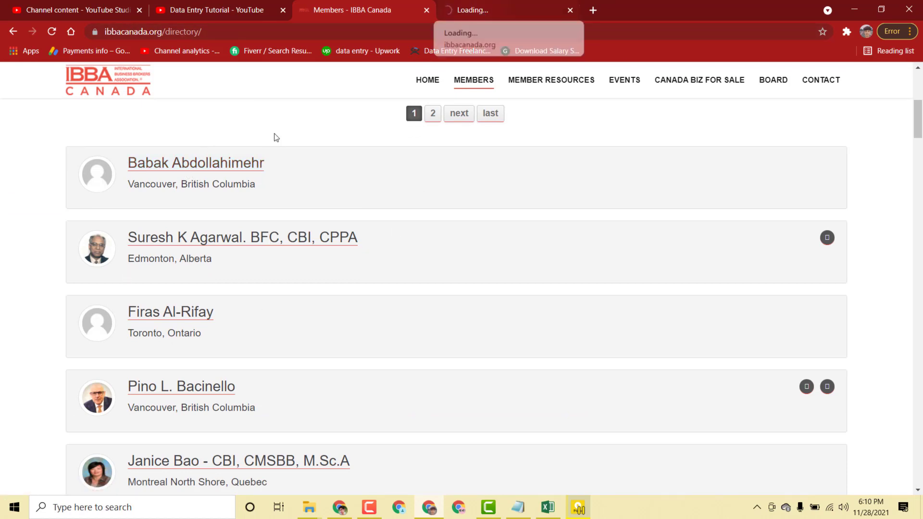
{"action": "right_click", "coordinate": [244, 244]}
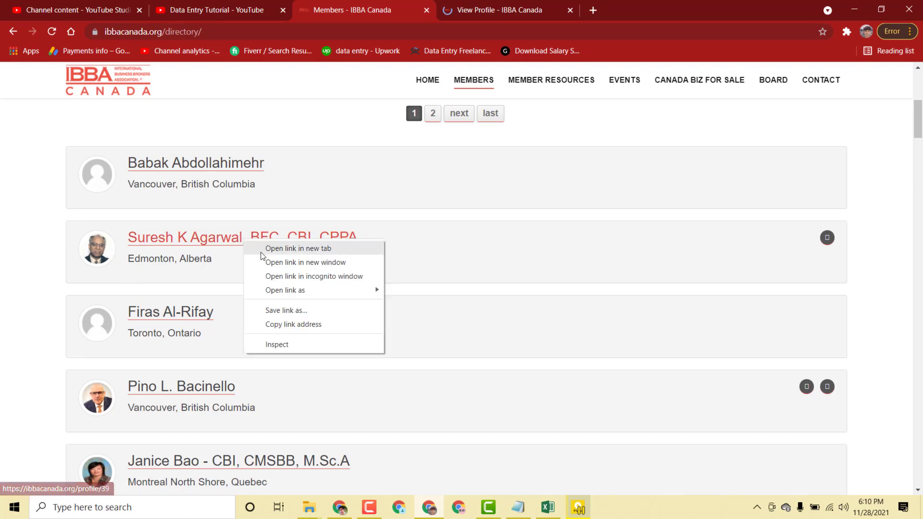
{"action": "left_click", "coordinate": [262, 250]}
- Copy the first member's full name from their profile page
{"action": "left_click", "coordinate": [521, 7]}
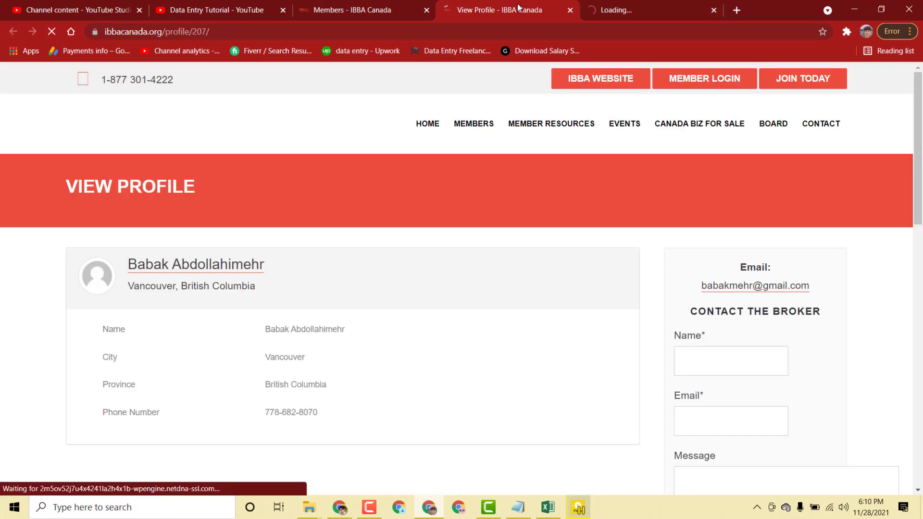
{"action": "scroll", "coordinate": [477, 174], "scroll_direction": "down", "scroll_amount": 2}
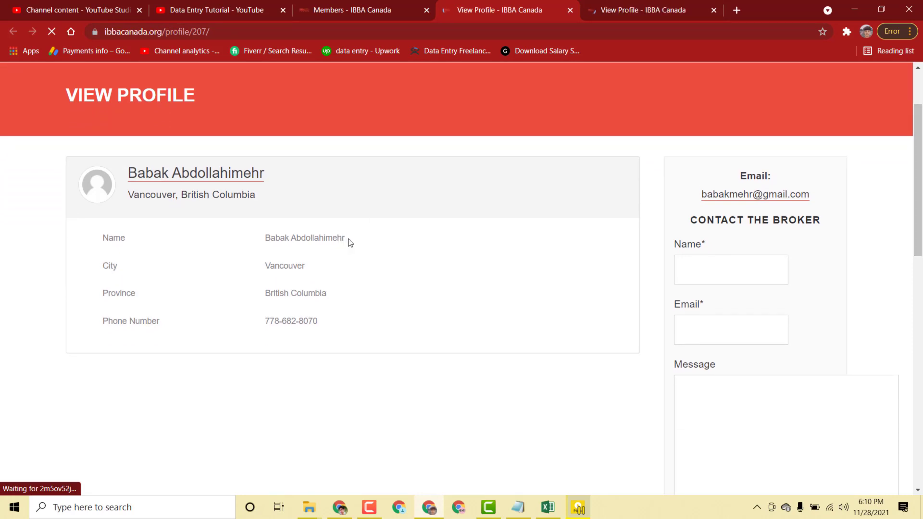
{"action": "left_click_drag", "start_coordinate": [347, 242], "coordinate": [268, 240]}
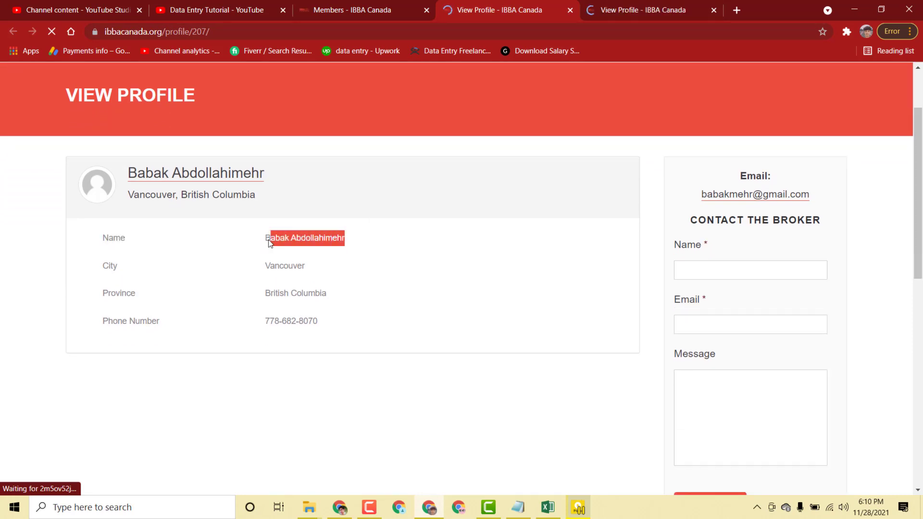
{"action": "right_click", "coordinate": [268, 238]}
{"action": "left_click", "coordinate": [286, 245]}
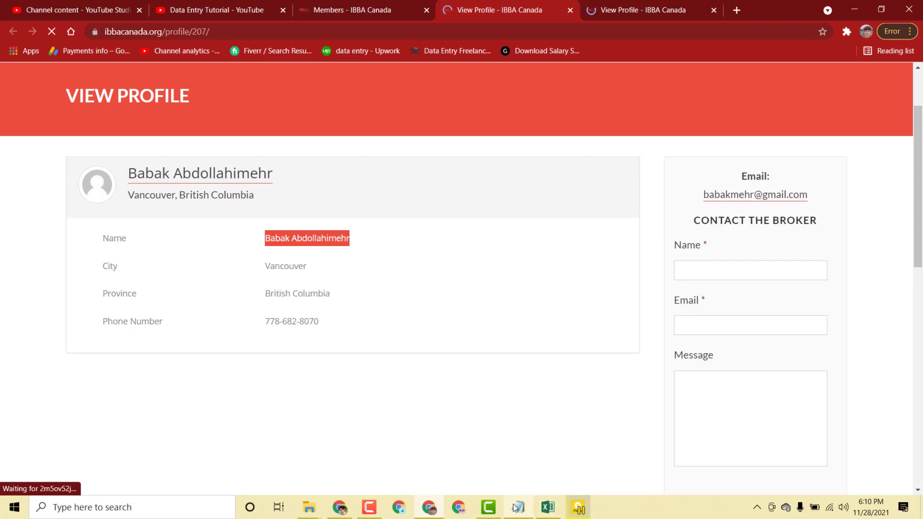
{"action": "left_click", "coordinate": [545, 508]}
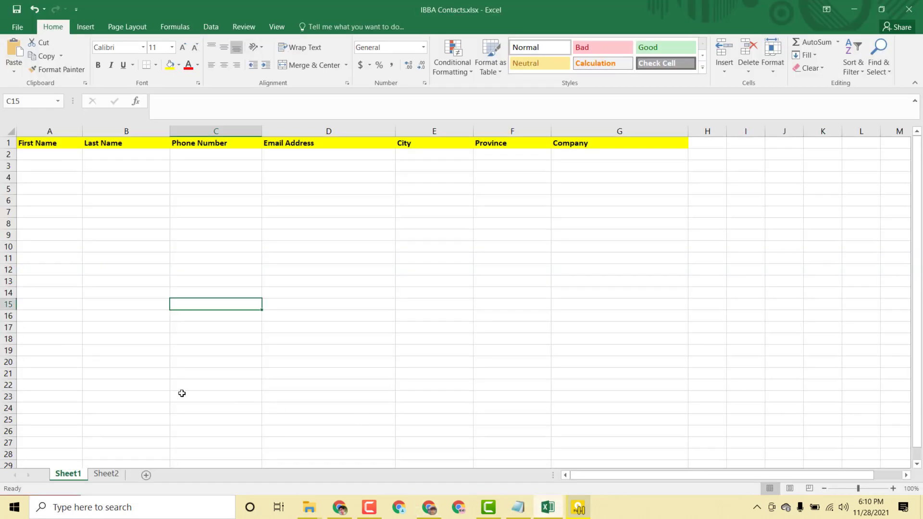
- Paste the member's name into A2, moving the surname into B2
{"action": "left_click", "coordinate": [37, 154]}
{"action": "right_click", "coordinate": [39, 154]}
{"action": "left_click", "coordinate": [66, 202]}
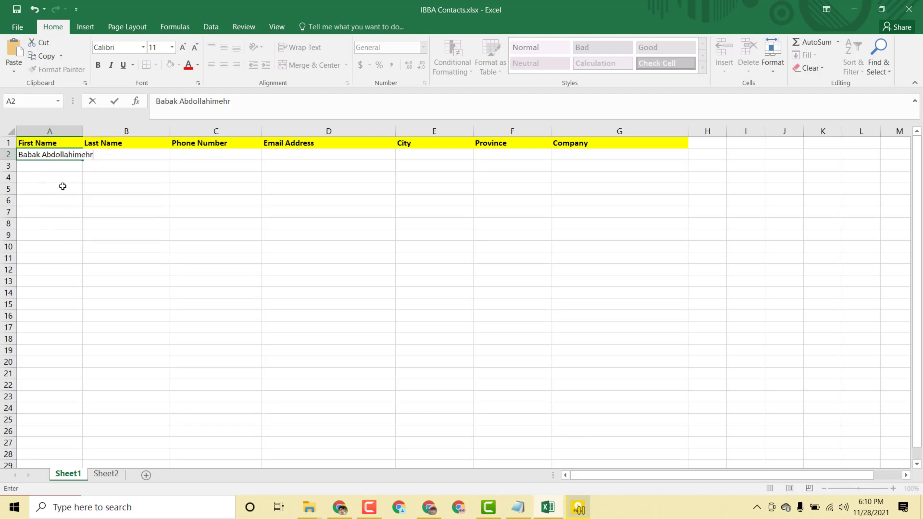
{"action": "left_click_drag", "start_coordinate": [41, 155], "coordinate": [93, 155]}
{"action": "key", "text": "ctrl+c"}
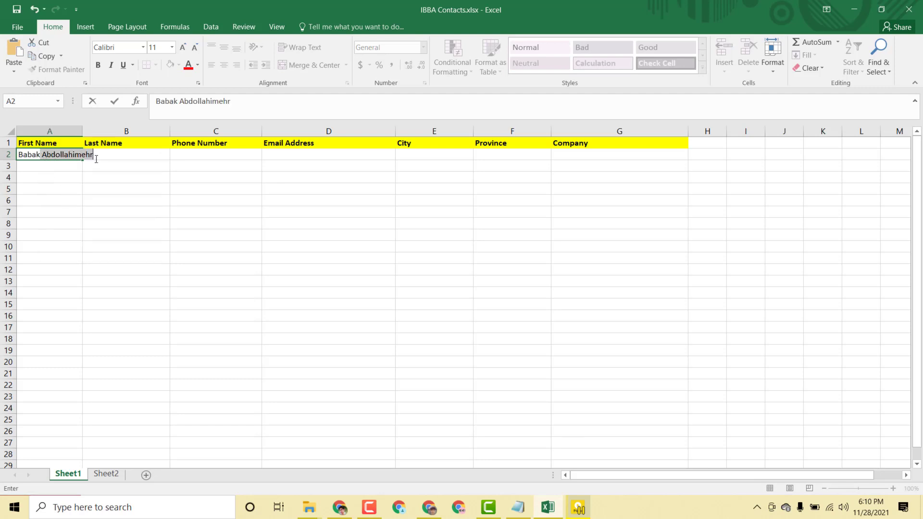
{"action": "right_click", "coordinate": [88, 155]}
{"action": "left_click", "coordinate": [110, 164]}
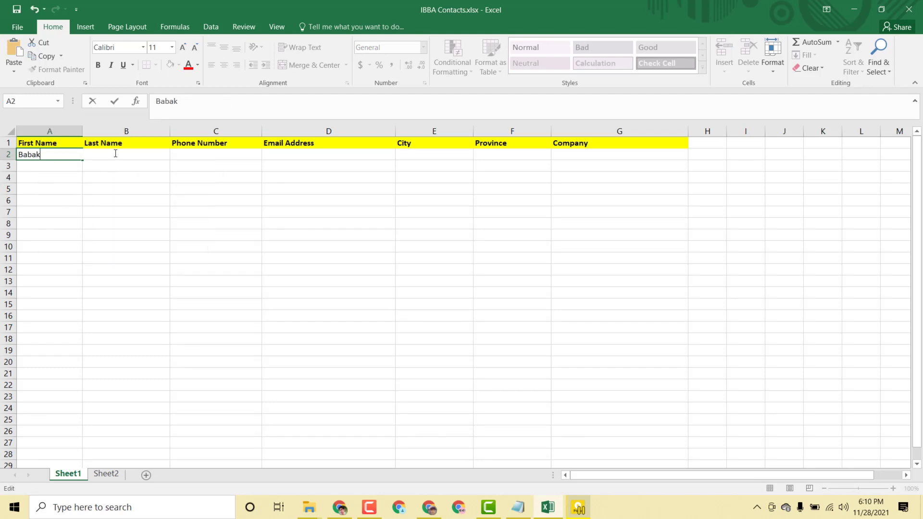
{"action": "left_click", "coordinate": [124, 197]}
{"action": "left_click", "coordinate": [99, 153]}
{"action": "right_click", "coordinate": [99, 152]}
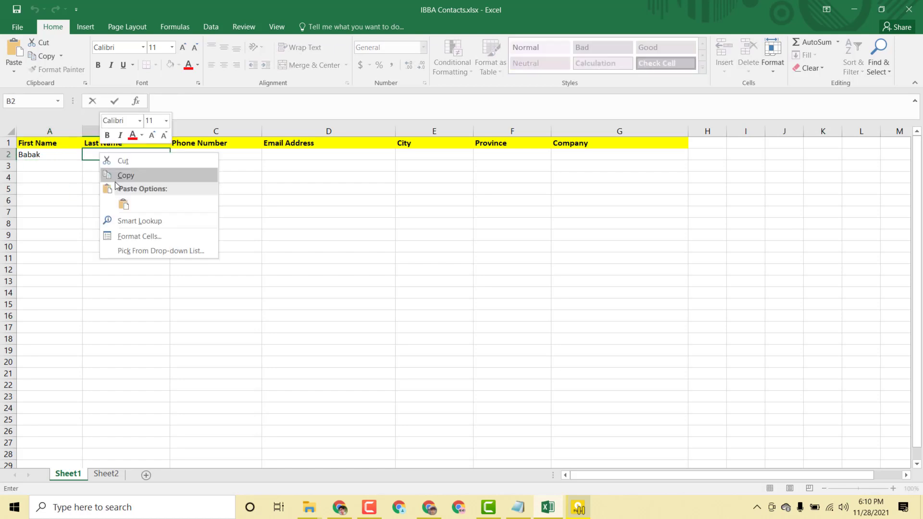
{"action": "left_click", "coordinate": [121, 204]}
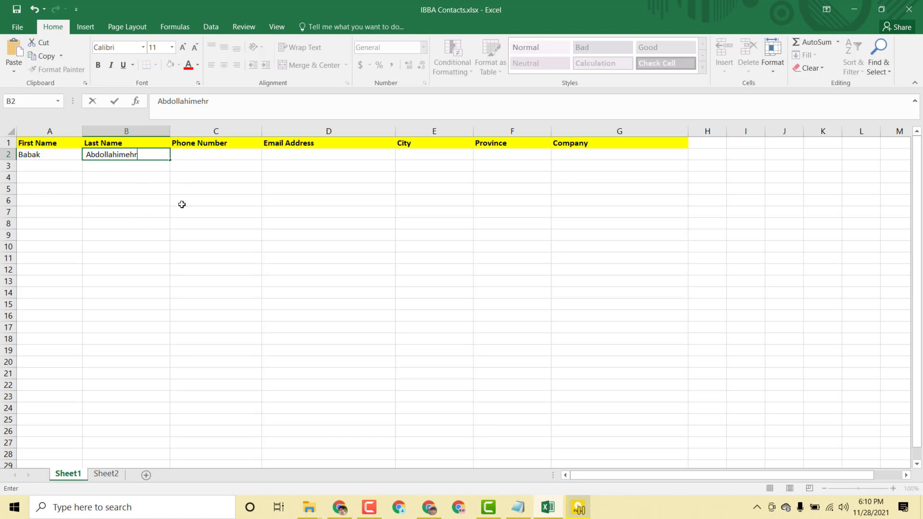
{"action": "left_click", "coordinate": [429, 507]}
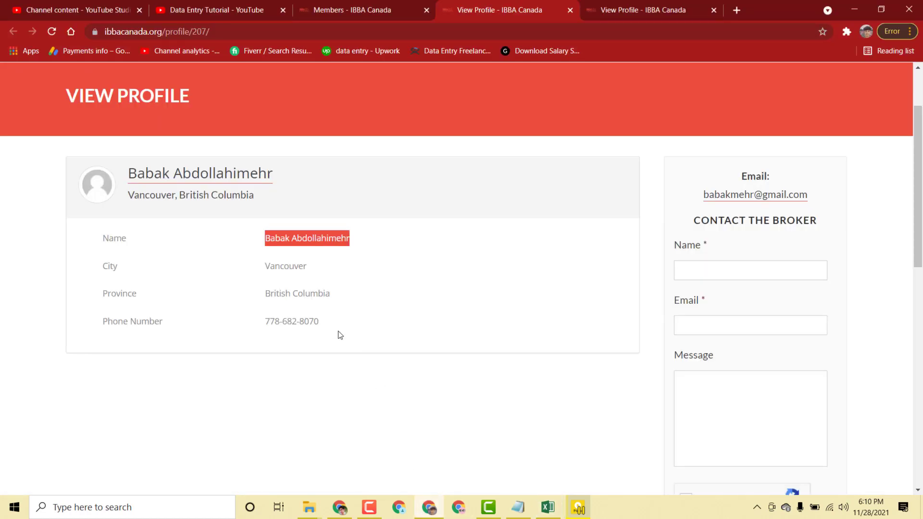
- Copy the city Vancouver from the profile into cell E2
{"action": "left_click_drag", "start_coordinate": [307, 269], "coordinate": [265, 267]}
{"action": "right_click", "coordinate": [275, 268]}
{"action": "left_click", "coordinate": [293, 273]}
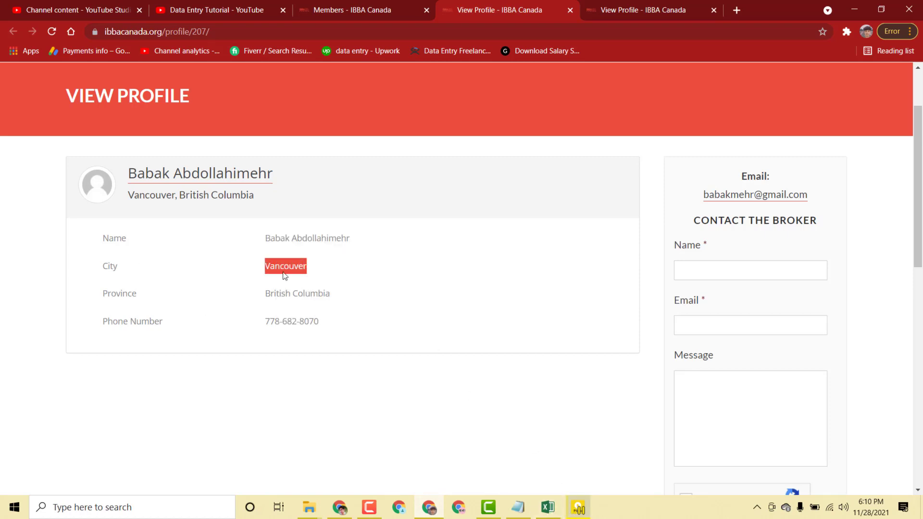
{"action": "left_click", "coordinate": [548, 507]}
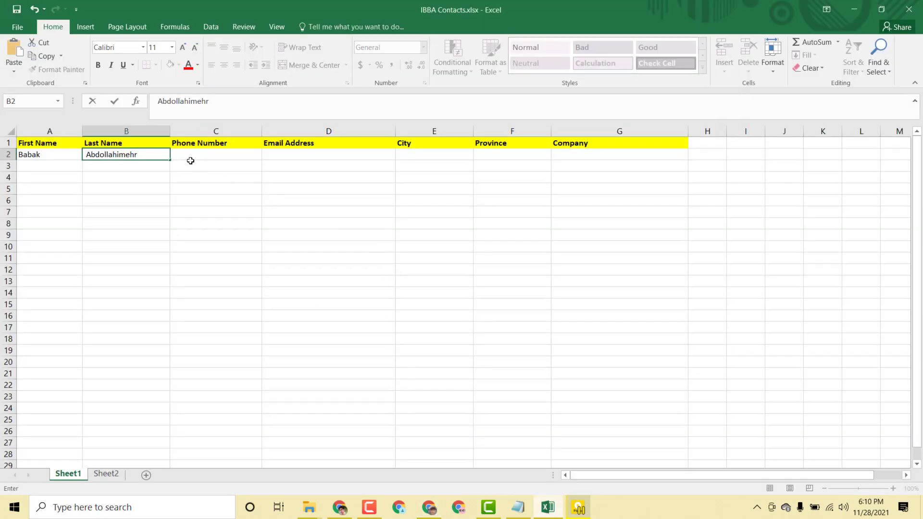
{"action": "left_click", "coordinate": [406, 154]}
{"action": "right_click", "coordinate": [405, 154]}
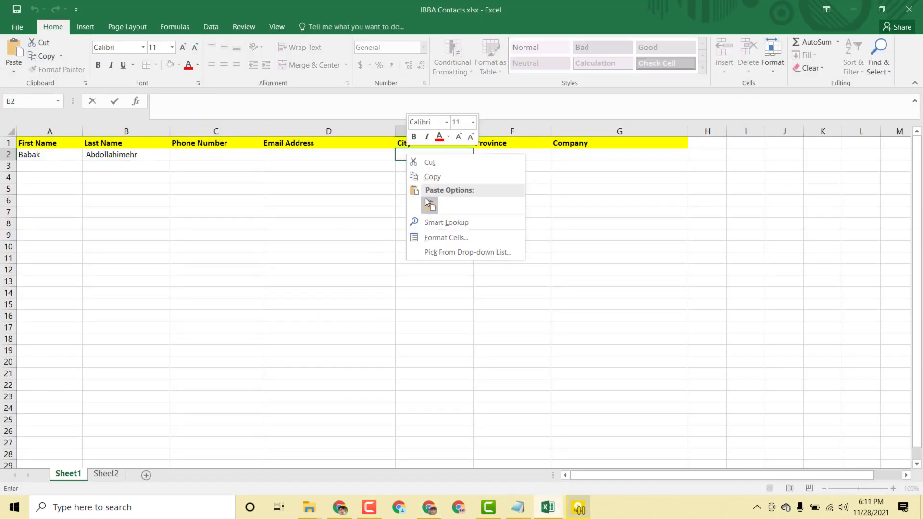
{"action": "left_click", "coordinate": [428, 204]}
{"action": "left_click", "coordinate": [460, 268]}
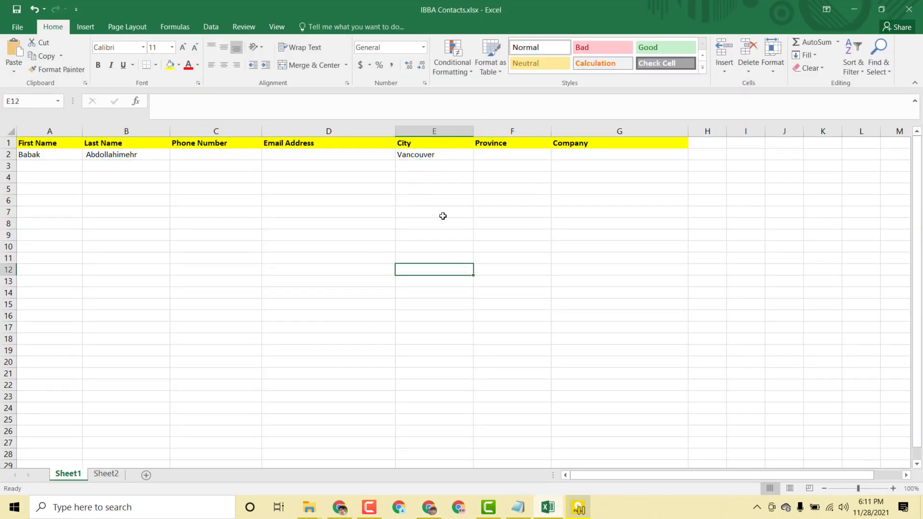
{"action": "left_click", "coordinate": [430, 508]}
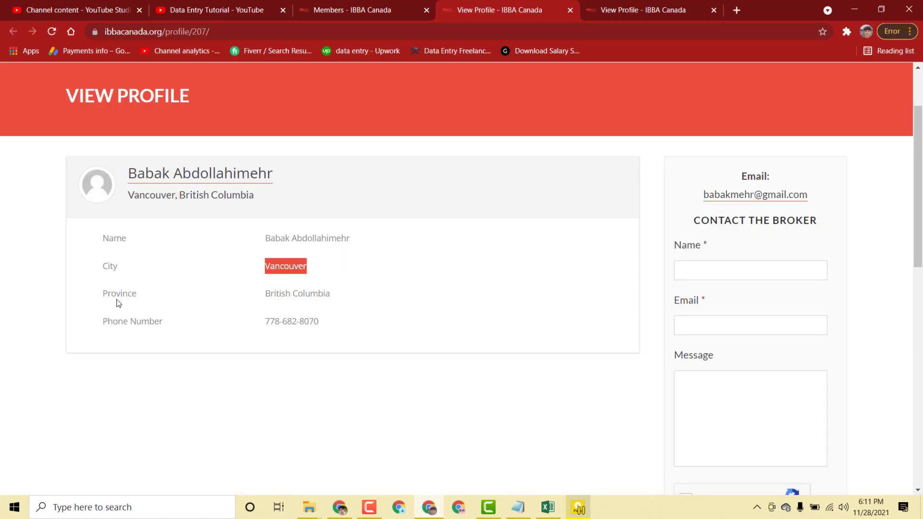
- Copy the province British Columbia from the profile into cell F2
{"action": "left_click_drag", "start_coordinate": [325, 295], "coordinate": [268, 292]}
{"action": "right_click", "coordinate": [268, 292]}
{"action": "left_click", "coordinate": [279, 301]}
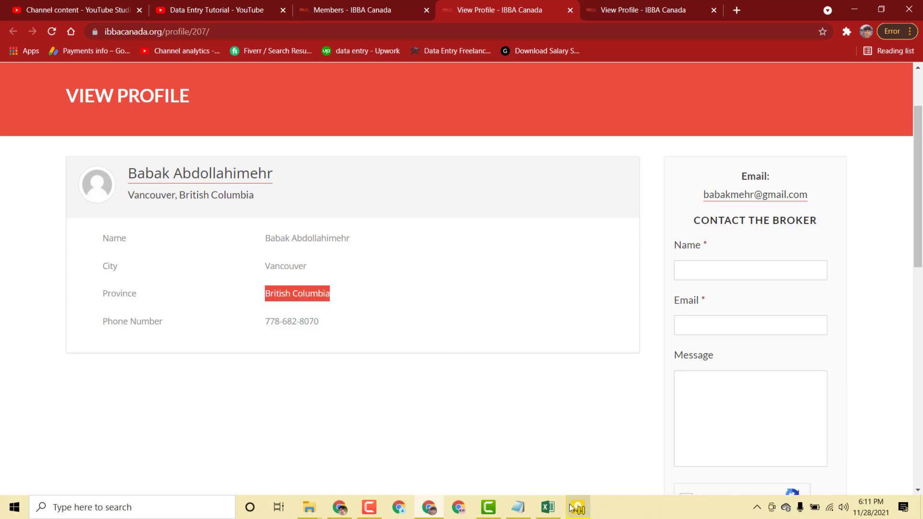
{"action": "left_click", "coordinate": [548, 507]}
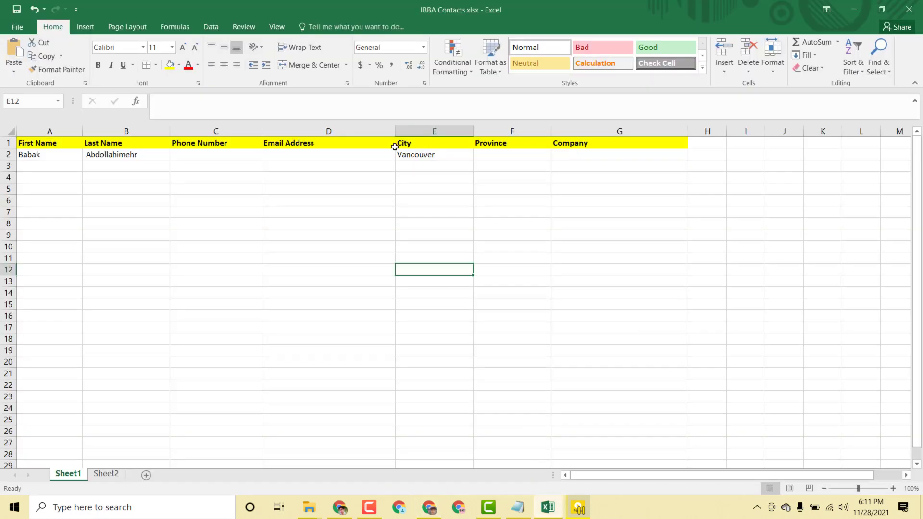
{"action": "double_click", "coordinate": [494, 154]}
{"action": "right_click", "coordinate": [494, 154]}
{"action": "left_click", "coordinate": [517, 204]}
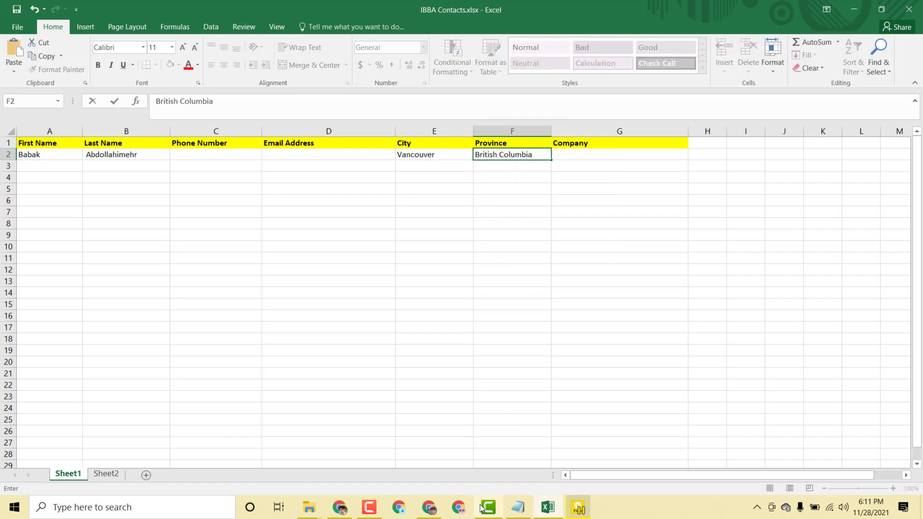
- Copy the first member's phone number from their profile
{"action": "left_click", "coordinate": [428, 507]}
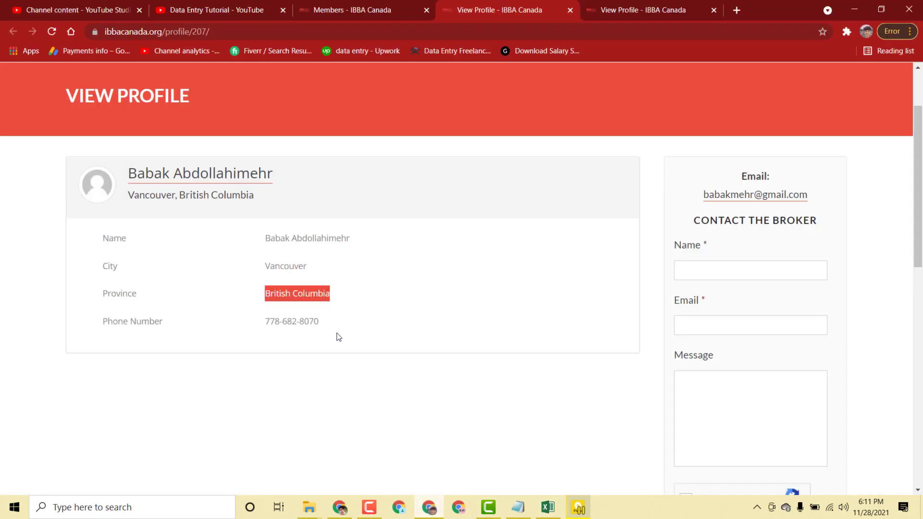
{"action": "left_click_drag", "start_coordinate": [319, 325], "coordinate": [270, 325]}
{"action": "right_click", "coordinate": [269, 325]}
{"action": "left_click", "coordinate": [289, 329]}
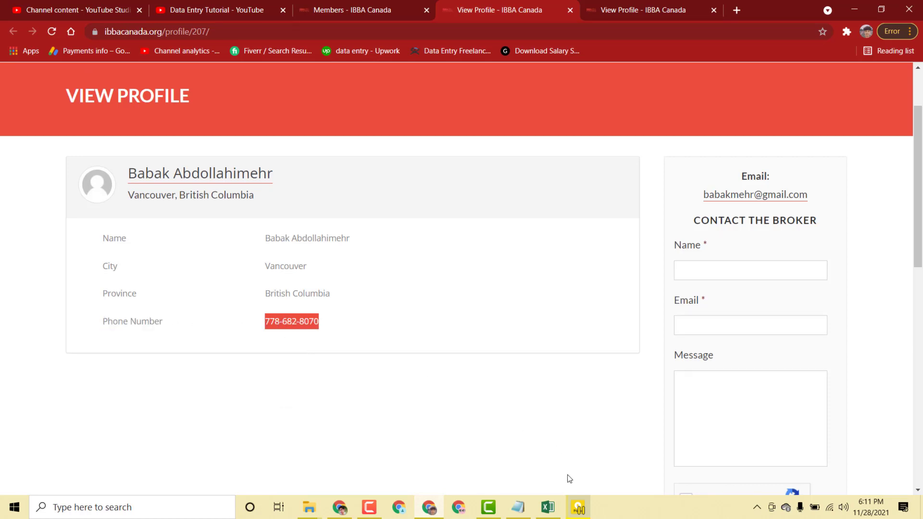
{"action": "left_click", "coordinate": [547, 507]}
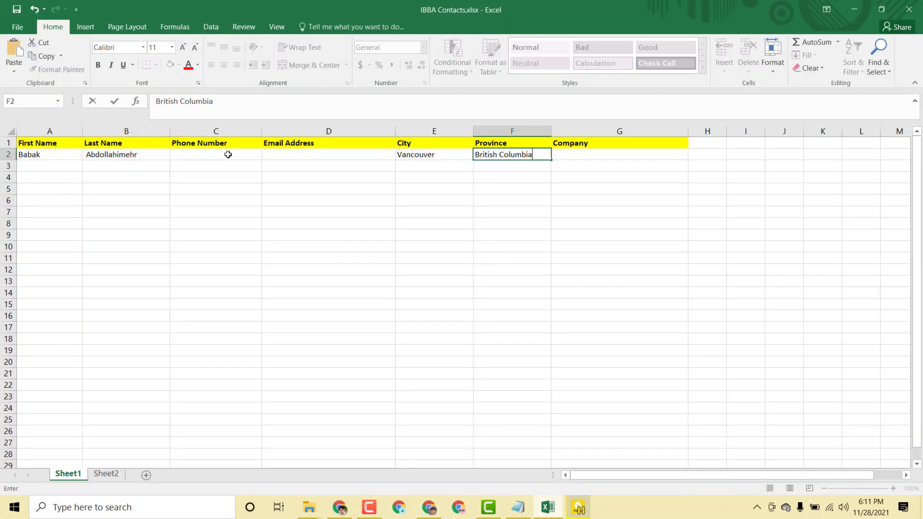
- Paste the copied phone number into cell C2
{"action": "left_click", "coordinate": [196, 152]}
{"action": "right_click", "coordinate": [196, 151]}
{"action": "left_click", "coordinate": [221, 206]}
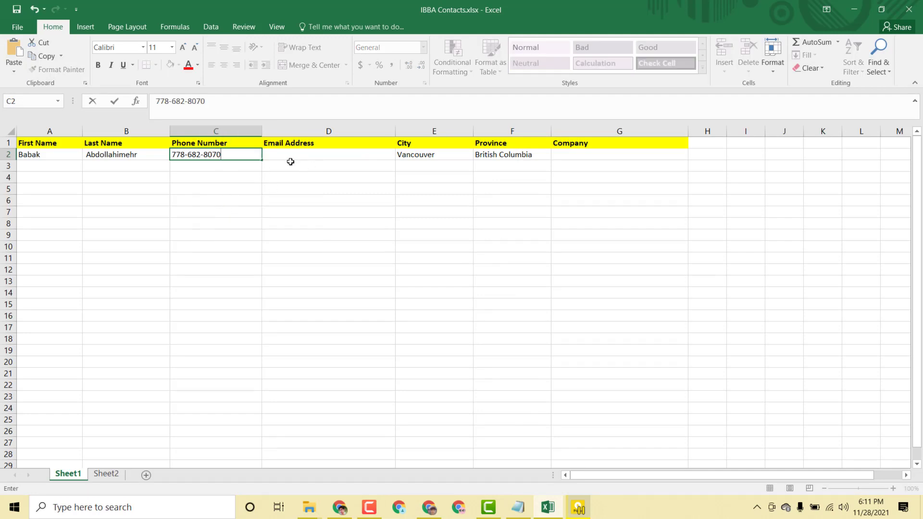
{"action": "left_click", "coordinate": [430, 509]}
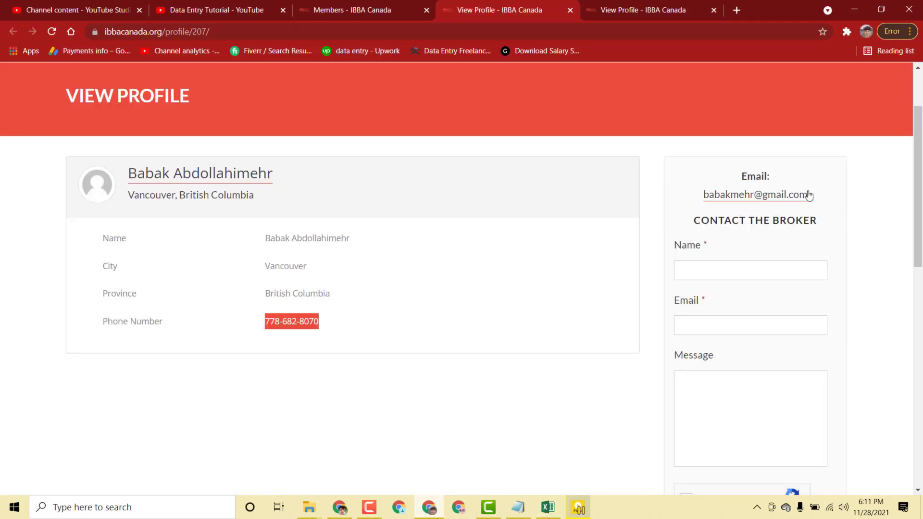
- Copy the member's e-mail address from the profile into cell D2
{"action": "left_click_drag", "start_coordinate": [811, 194], "coordinate": [705, 194]}
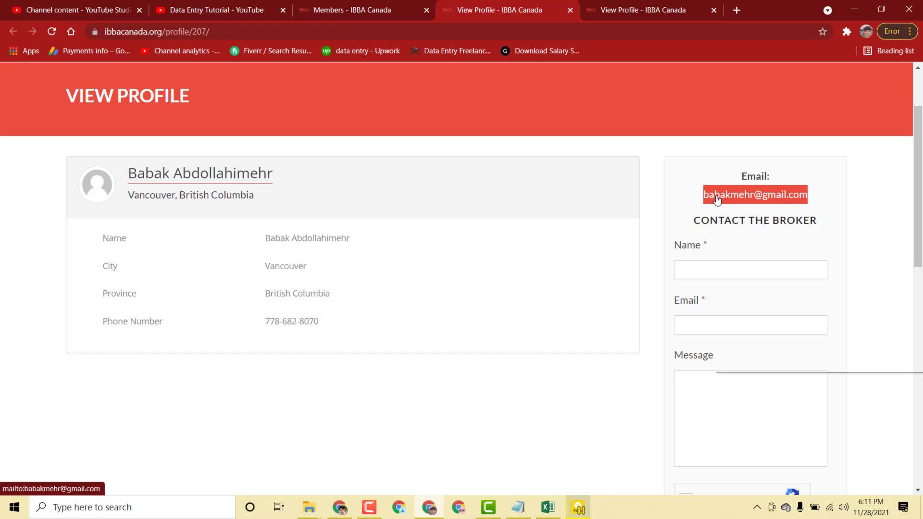
{"action": "right_click", "coordinate": [706, 196]}
{"action": "left_click", "coordinate": [746, 304]}
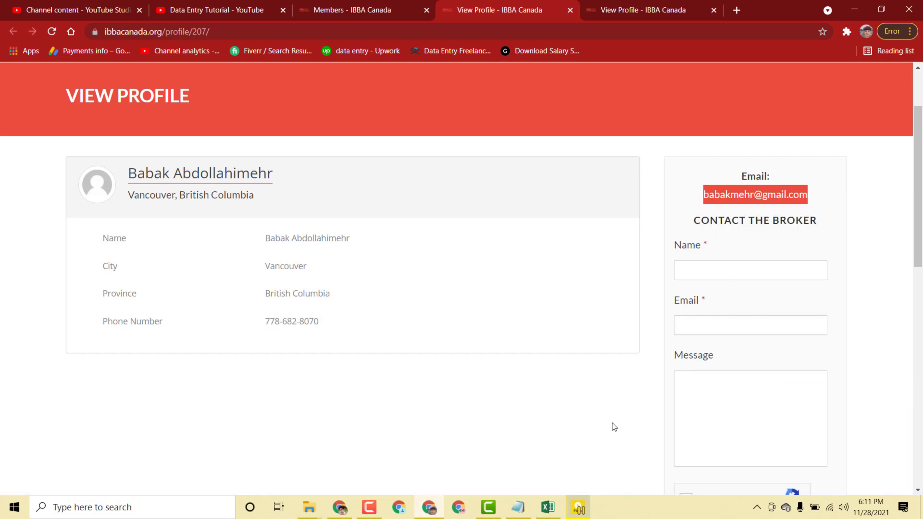
{"action": "left_click", "coordinate": [547, 507]}
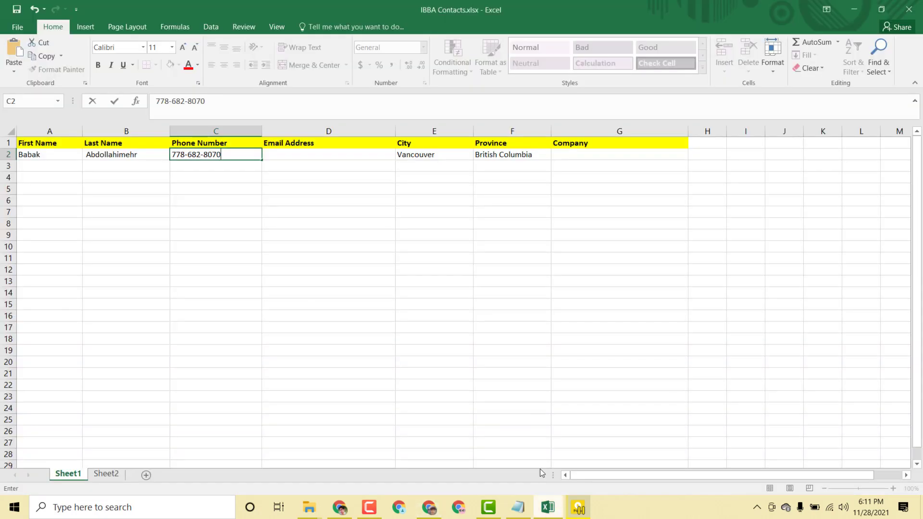
{"action": "double_click", "coordinate": [300, 155]}
{"action": "right_click", "coordinate": [300, 155]}
{"action": "left_click", "coordinate": [322, 207]}
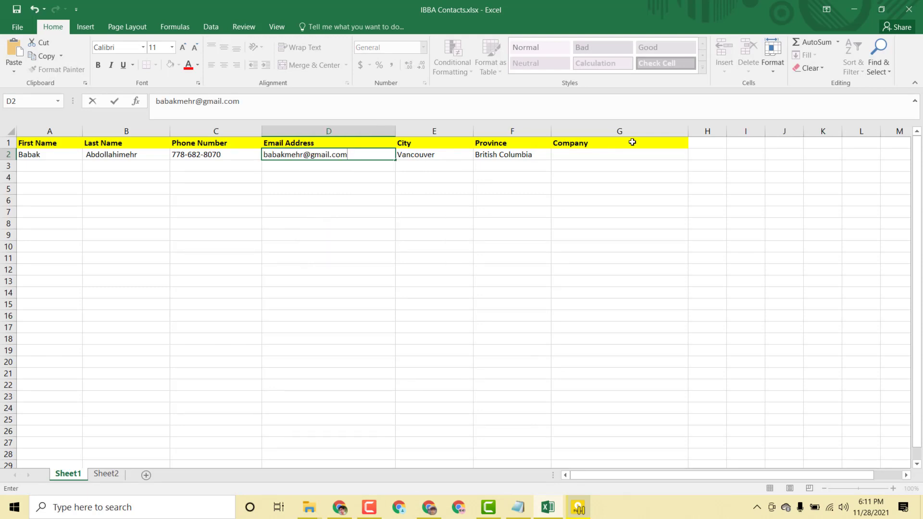
{"action": "left_click", "coordinate": [429, 508]}
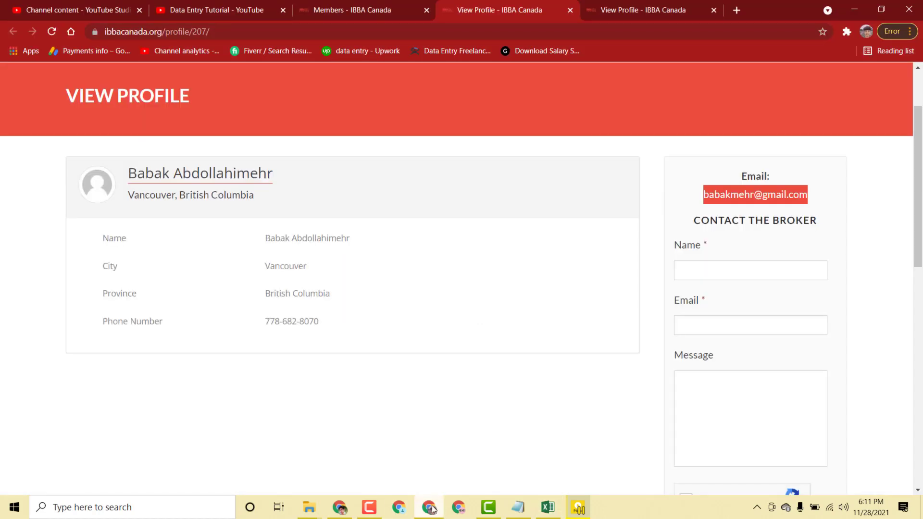
{"action": "left_click", "coordinate": [626, 9]}
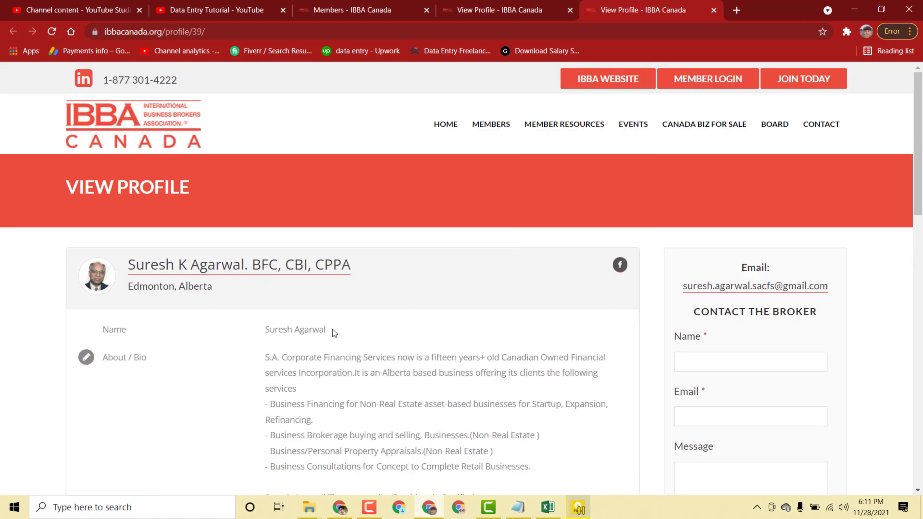
- Copy the second broker's full name from their profile into cell A3
{"action": "left_click_drag", "start_coordinate": [329, 335], "coordinate": [268, 331]}
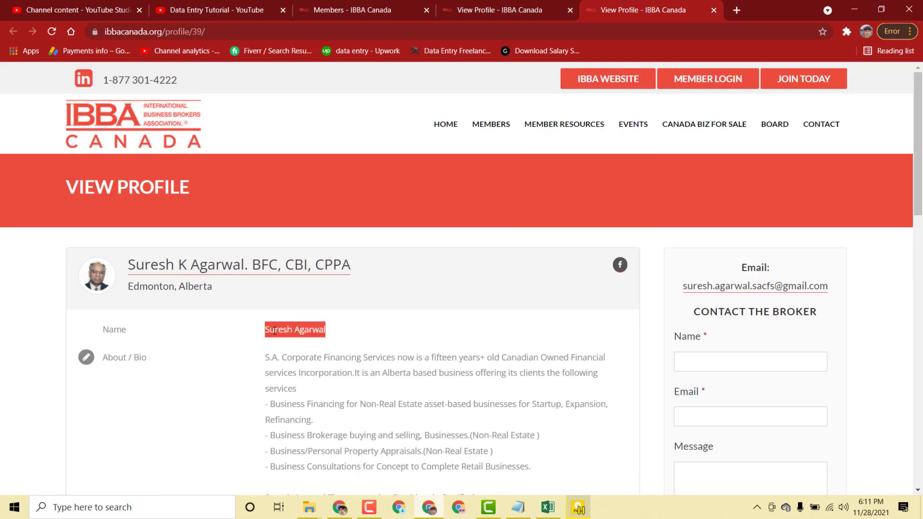
{"action": "right_click", "coordinate": [274, 331]}
{"action": "left_click", "coordinate": [288, 341]}
{"action": "left_click", "coordinate": [547, 508]}
{"action": "left_click", "coordinate": [41, 165]}
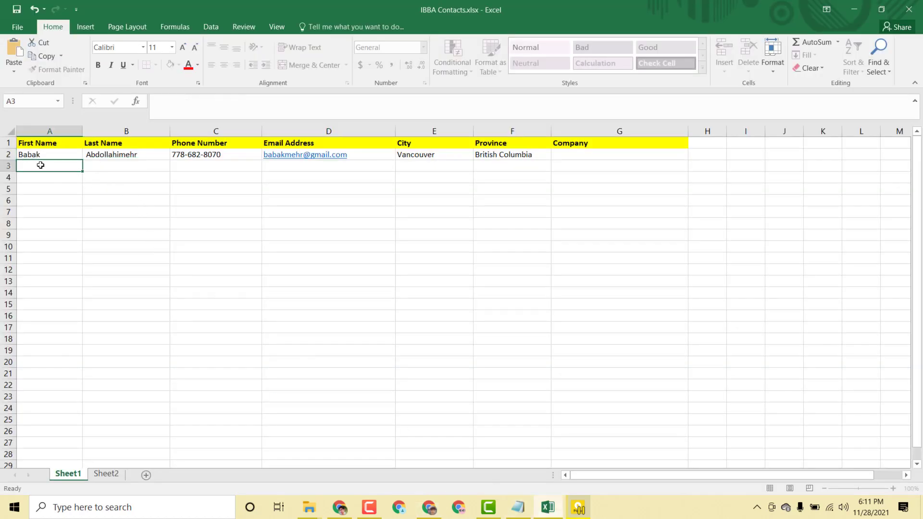
{"action": "right_click", "coordinate": [41, 164]}
{"action": "left_click", "coordinate": [62, 214]}
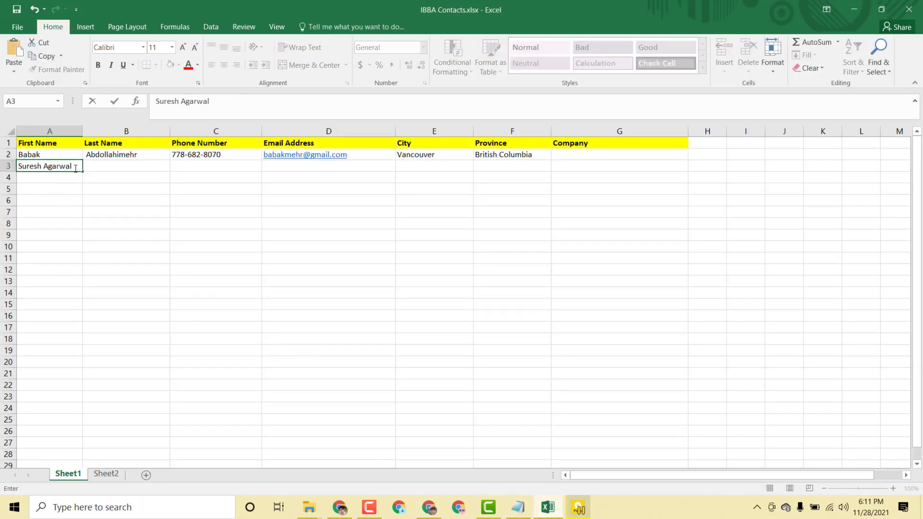
- Move the surname out of A3 into cell B3
{"action": "left_click_drag", "start_coordinate": [75, 168], "coordinate": [44, 167]}
{"action": "right_click", "coordinate": [49, 167]}
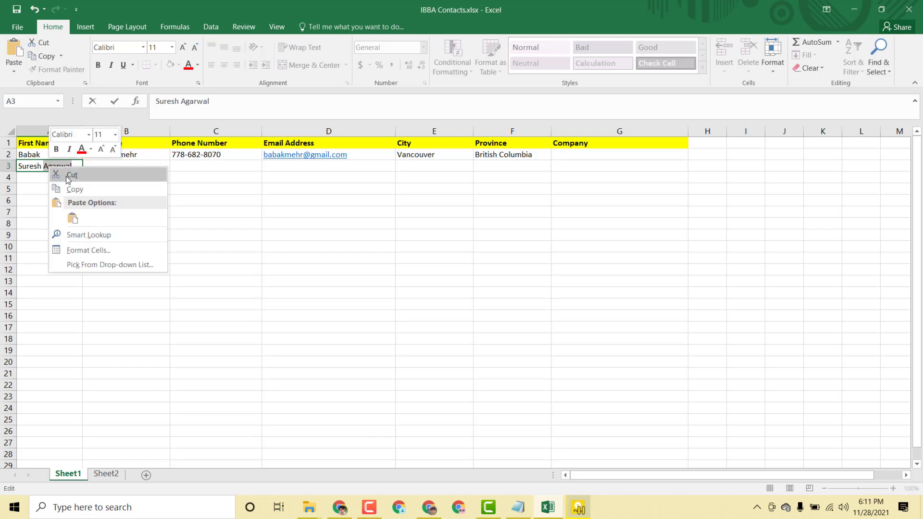
{"action": "left_click", "coordinate": [65, 176]}
{"action": "left_click", "coordinate": [114, 165]}
{"action": "double_click", "coordinate": [115, 166]}
{"action": "right_click", "coordinate": [114, 166]}
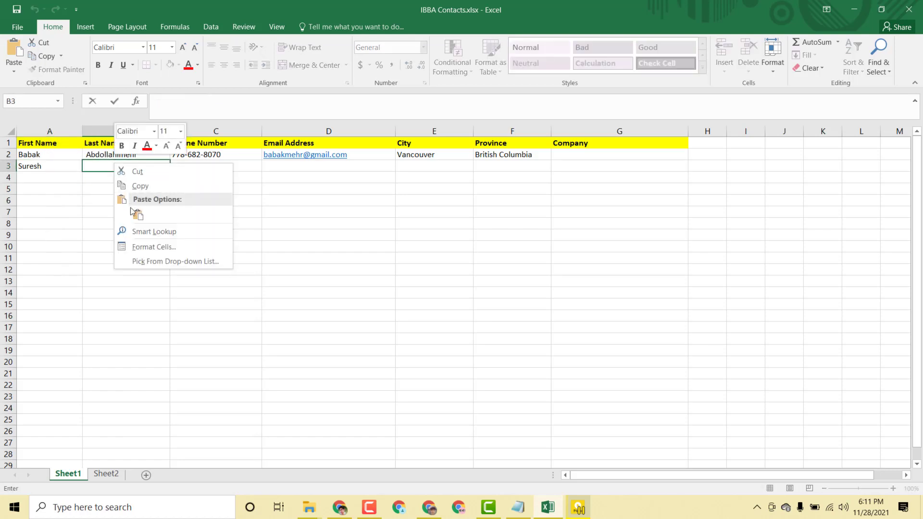
{"action": "left_click", "coordinate": [135, 215]}
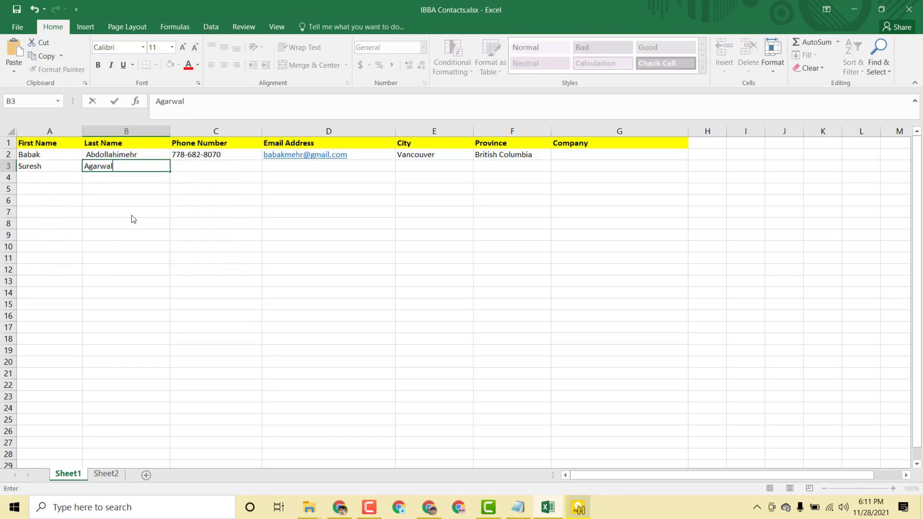
- Copy the second broker's e-mail address from the profile into cell D3
{"action": "left_click", "coordinate": [451, 511]}
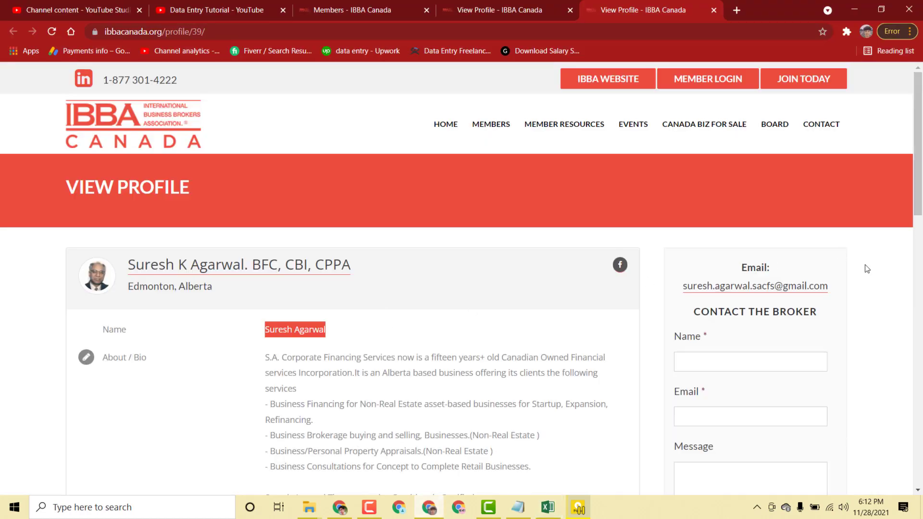
{"action": "left_click_drag", "start_coordinate": [833, 293], "coordinate": [679, 291]}
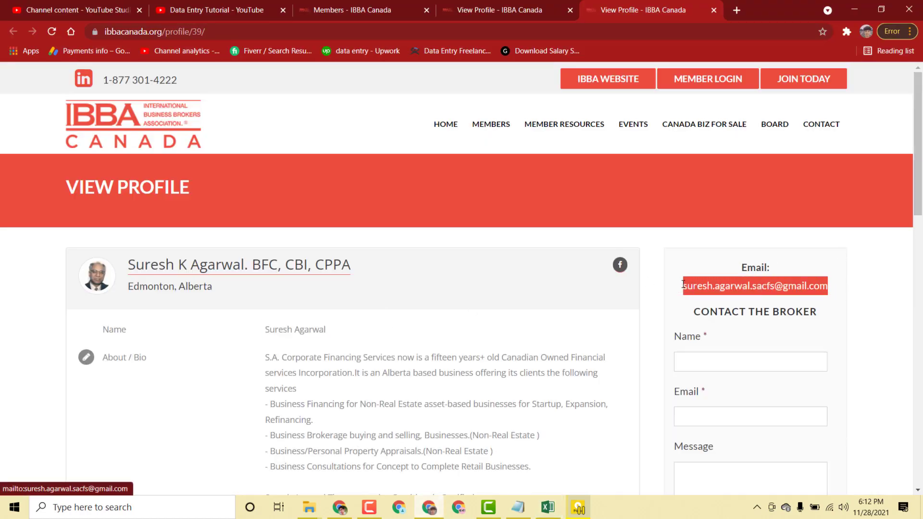
{"action": "right_click", "coordinate": [705, 291]}
{"action": "left_click", "coordinate": [726, 393]}
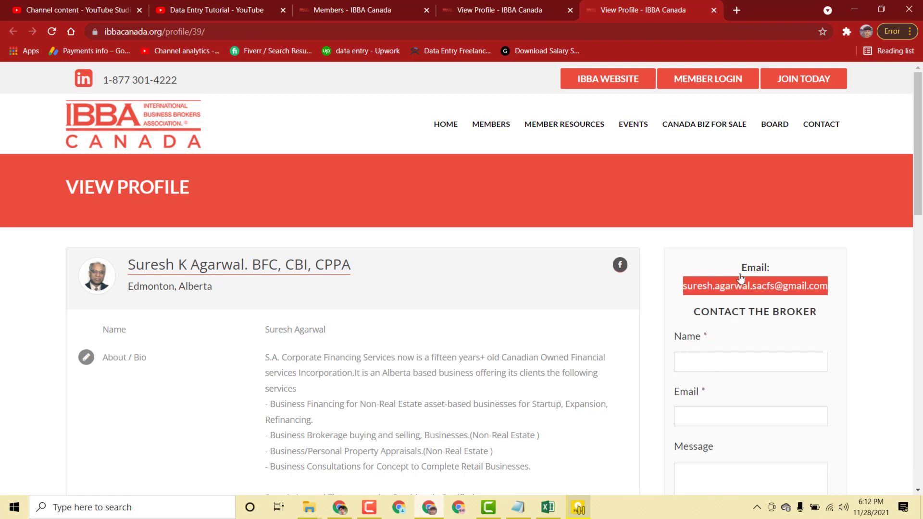
{"action": "left_click", "coordinate": [548, 507]}
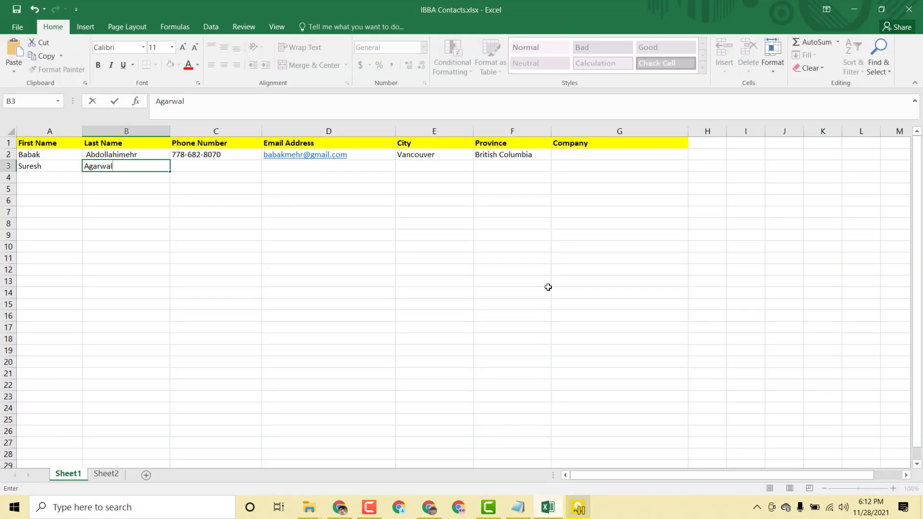
{"action": "left_click", "coordinate": [274, 165]}
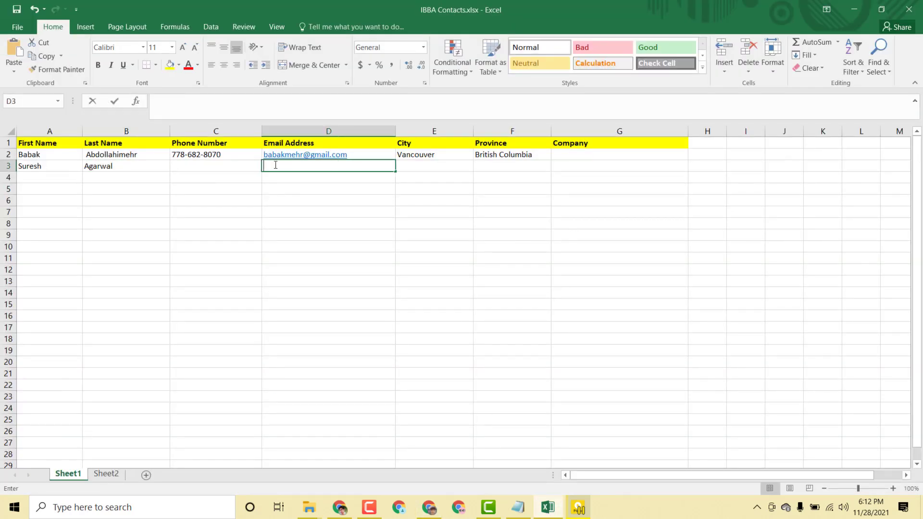
{"action": "right_click", "coordinate": [274, 166]}
{"action": "left_click", "coordinate": [298, 213]}
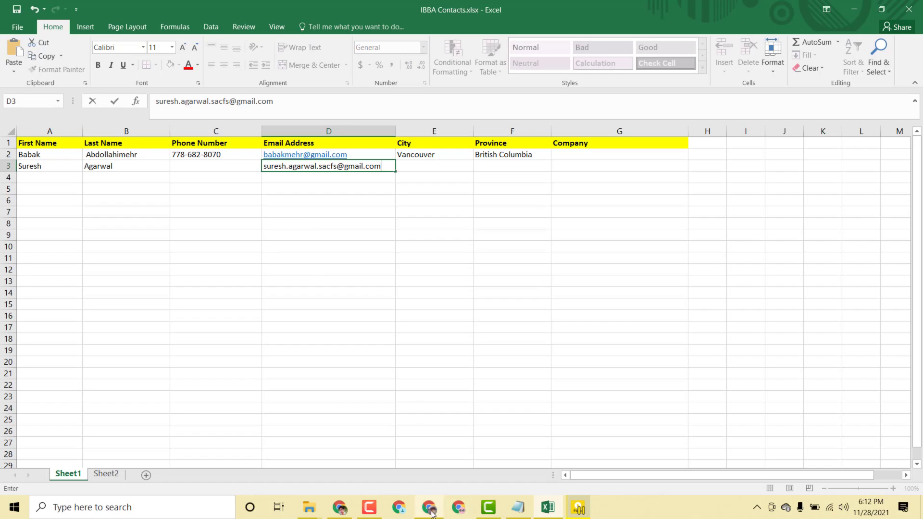
- Copy the city Edmonton from the second broker's profile
{"action": "left_click", "coordinate": [459, 513]}
{"action": "left_click_drag", "start_coordinate": [916, 189], "coordinate": [919, 386]}
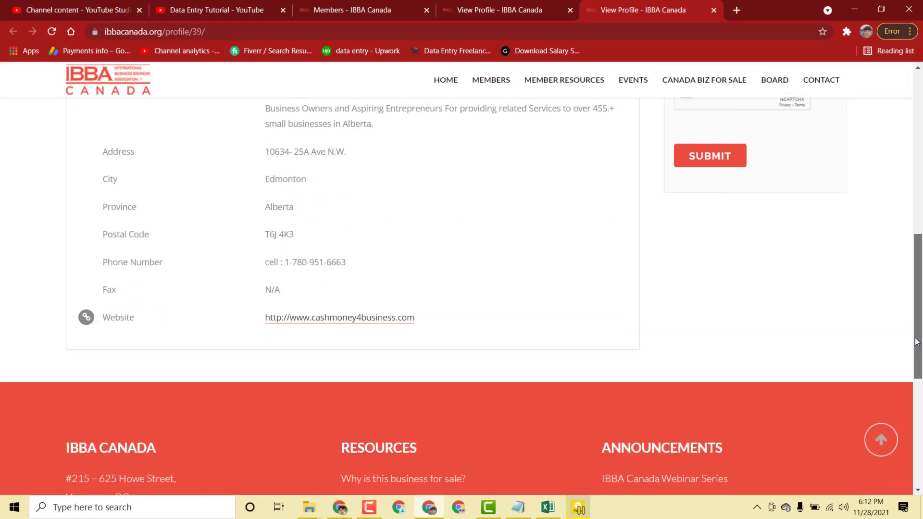
{"action": "left_click_drag", "start_coordinate": [305, 181], "coordinate": [271, 177]}
{"action": "right_click", "coordinate": [272, 177]}
{"action": "left_click", "coordinate": [287, 192]}
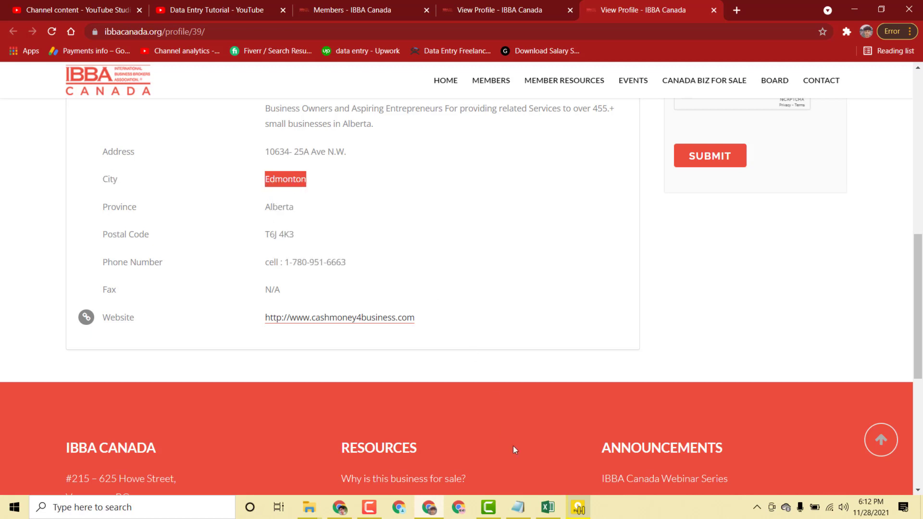
{"action": "left_click", "coordinate": [548, 507]}
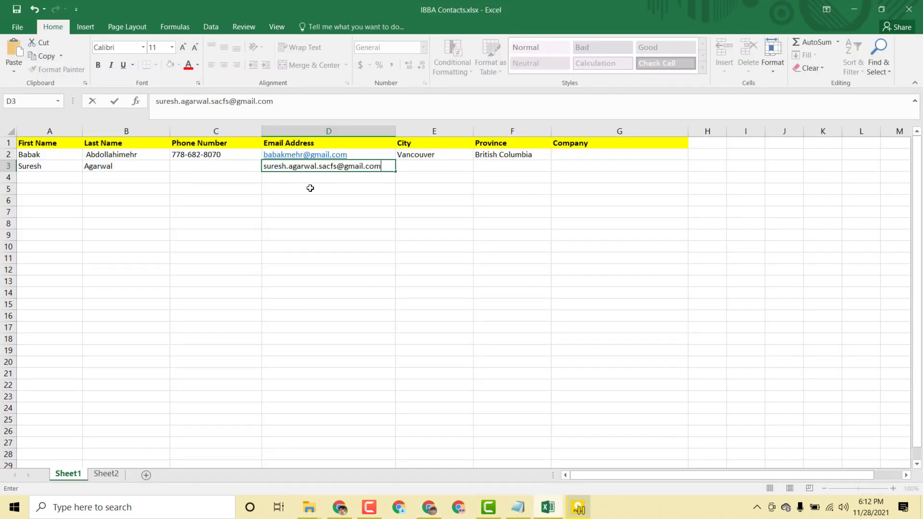
- Fill row 3 with Edmonton in E3 and Alberta in the Province cell
{"action": "left_click", "coordinate": [411, 166]}
{"action": "right_click", "coordinate": [411, 166]}
{"action": "left_click", "coordinate": [443, 213]}
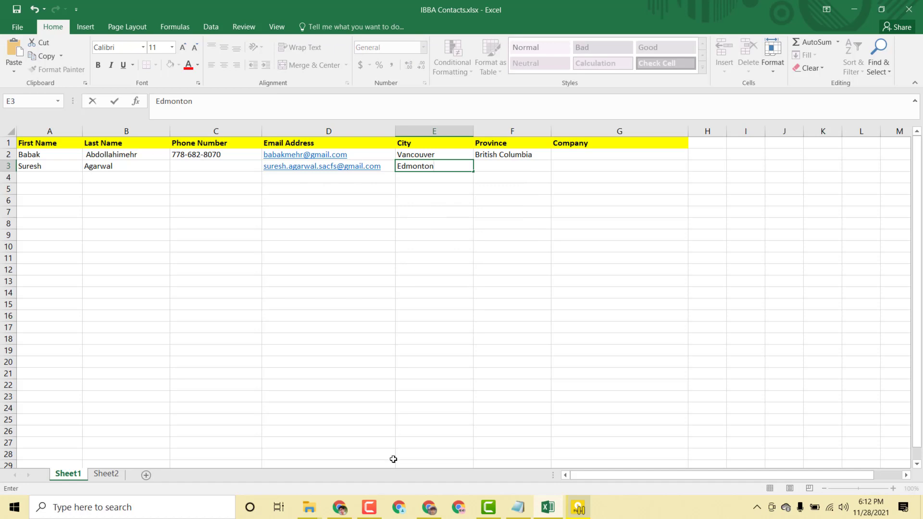
{"action": "left_click", "coordinate": [436, 512]}
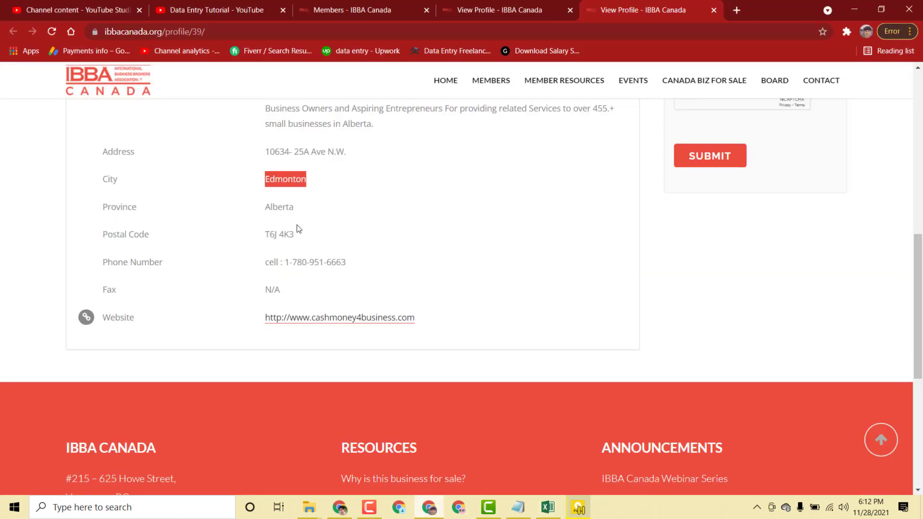
{"action": "left_click_drag", "start_coordinate": [295, 209], "coordinate": [264, 209]}
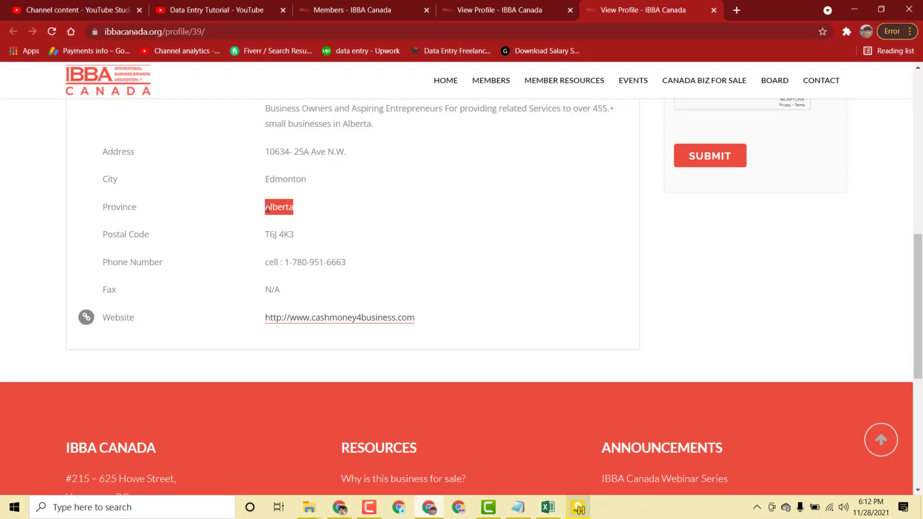
{"action": "right_click", "coordinate": [291, 216]}
{"action": "left_click", "coordinate": [302, 216]}
{"action": "left_click", "coordinate": [555, 507]}
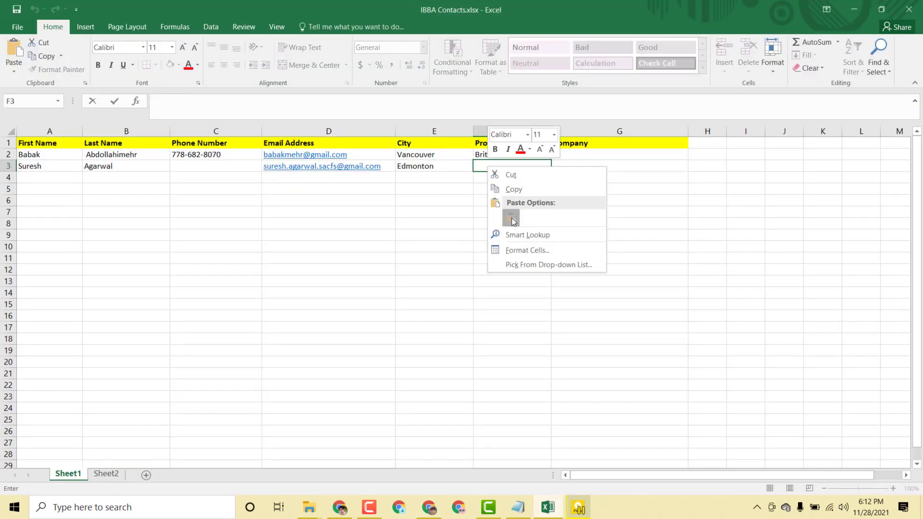
{"action": "left_click", "coordinate": [510, 217]}
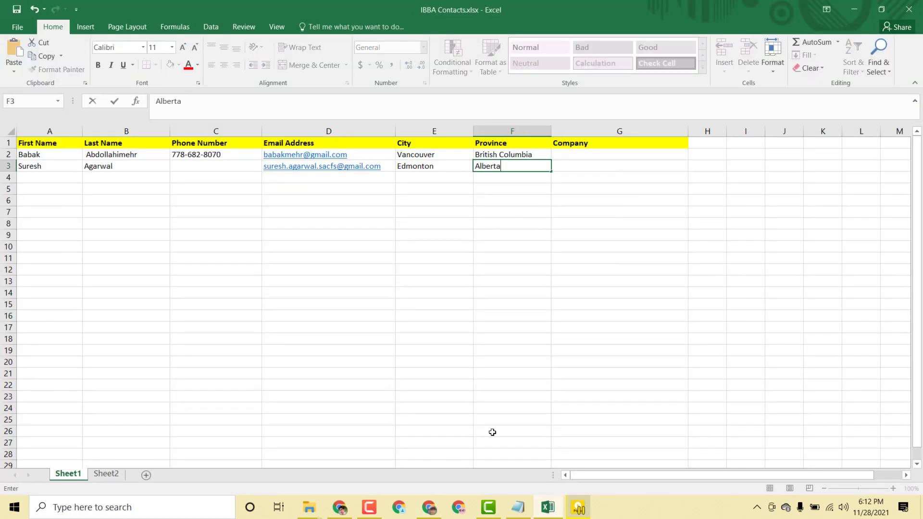
- Copy the second broker's phone number from the profile into cell C3
{"action": "left_click", "coordinate": [430, 509]}
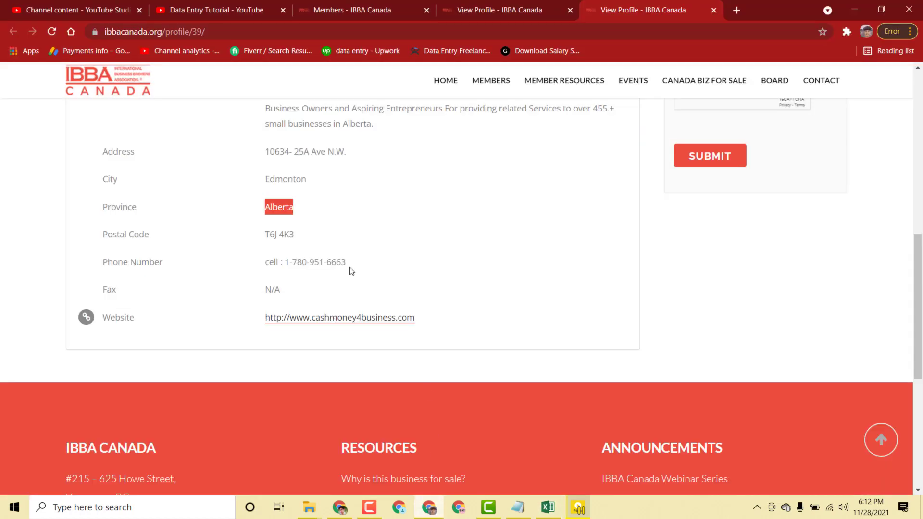
{"action": "left_click_drag", "start_coordinate": [347, 263], "coordinate": [287, 264]}
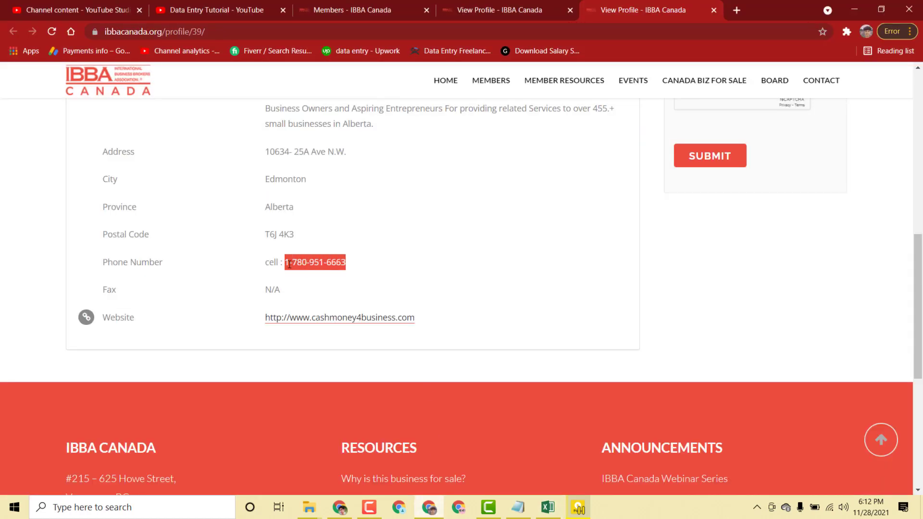
{"action": "right_click", "coordinate": [289, 264]}
{"action": "left_click", "coordinate": [310, 272]}
{"action": "left_click", "coordinate": [548, 507]}
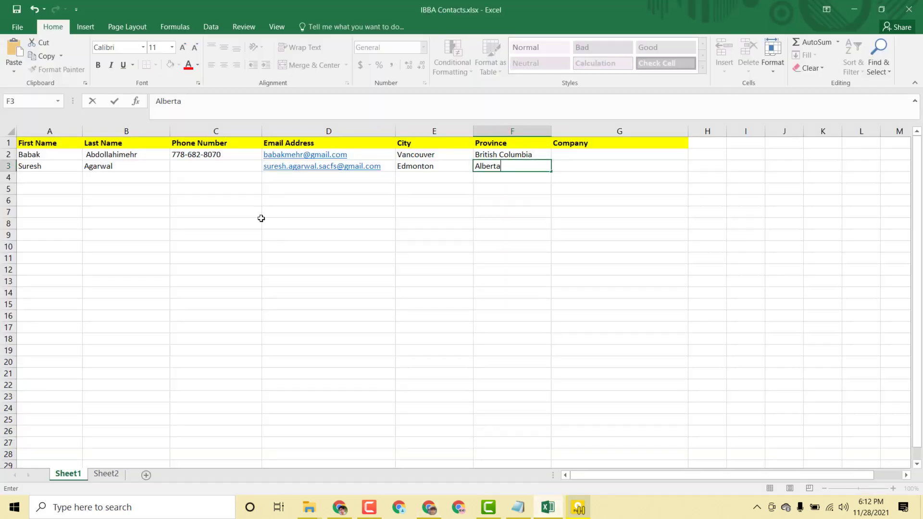
{"action": "left_click", "coordinate": [194, 166]}
{"action": "right_click", "coordinate": [194, 166]}
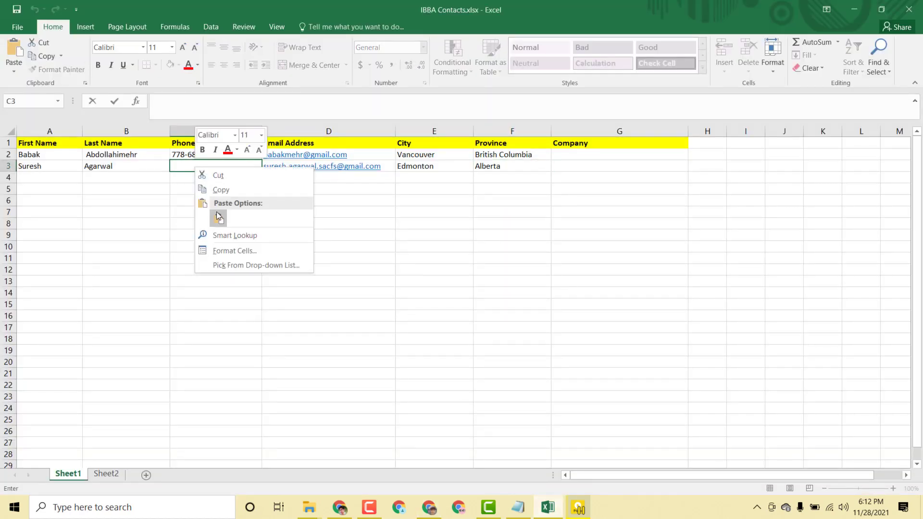
{"action": "left_click", "coordinate": [219, 217]}
{"action": "left_click", "coordinate": [596, 304]}
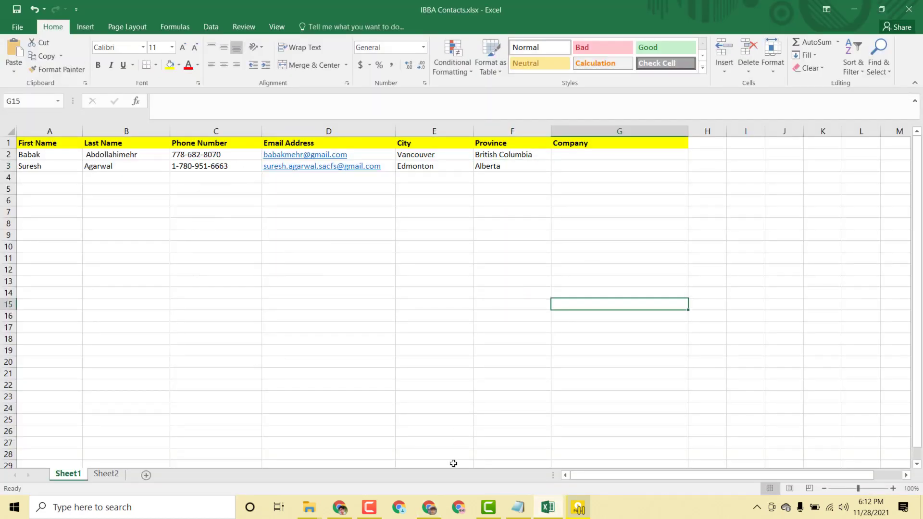
{"action": "left_click", "coordinate": [428, 507]}
- Open the broker's company website from the profile in a new tab
{"action": "left_click", "coordinate": [506, 304]}
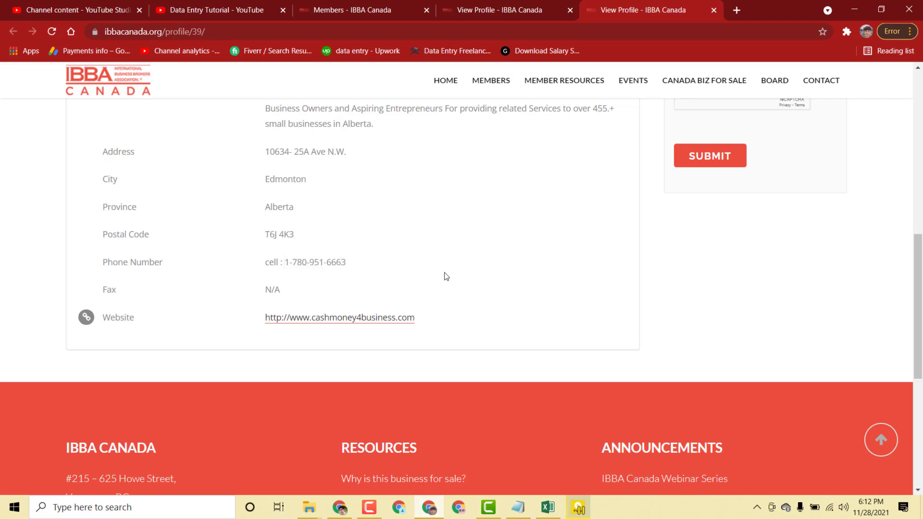
{"action": "right_click", "coordinate": [319, 319]}
{"action": "left_click", "coordinate": [327, 328]}
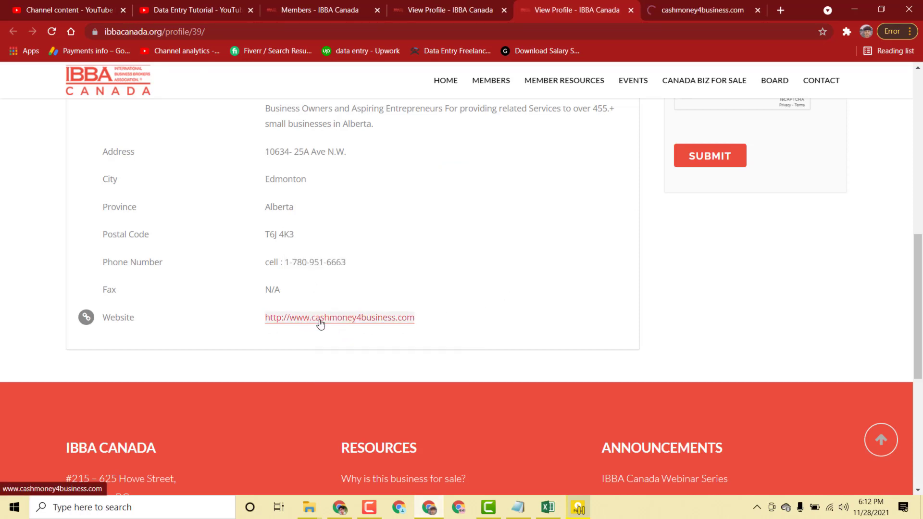
{"action": "left_click", "coordinate": [692, 11]}
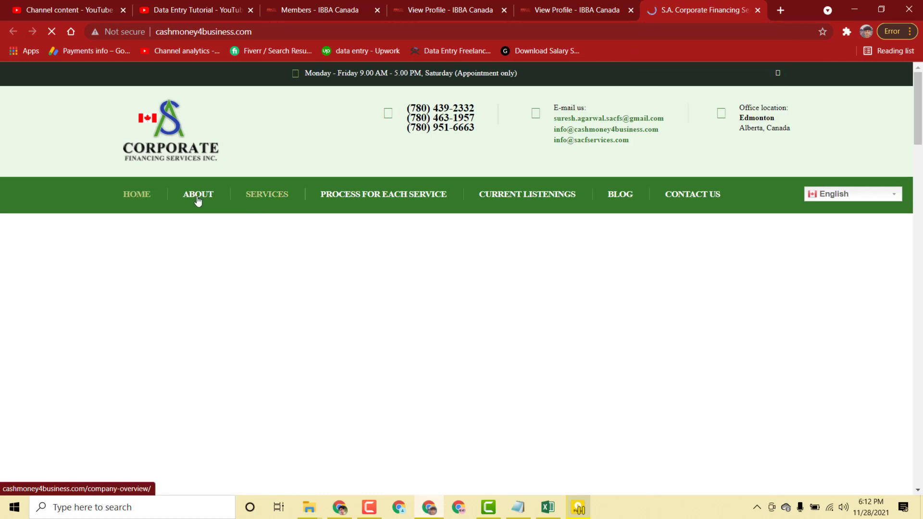
- Copy 'S.A.Corporate Finance Services Inc.' from the website's Company overview page
{"action": "mouse_move", "coordinate": [197, 200]}
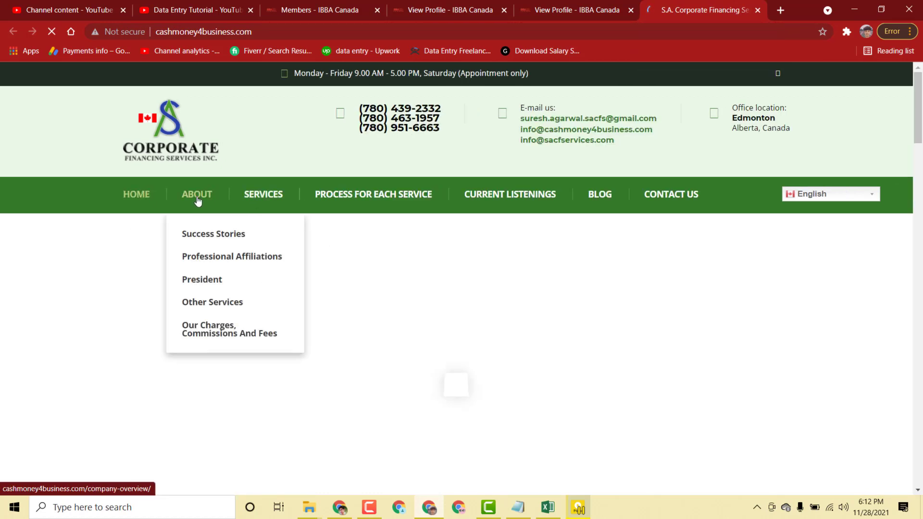
{"action": "left_click", "coordinate": [197, 200]}
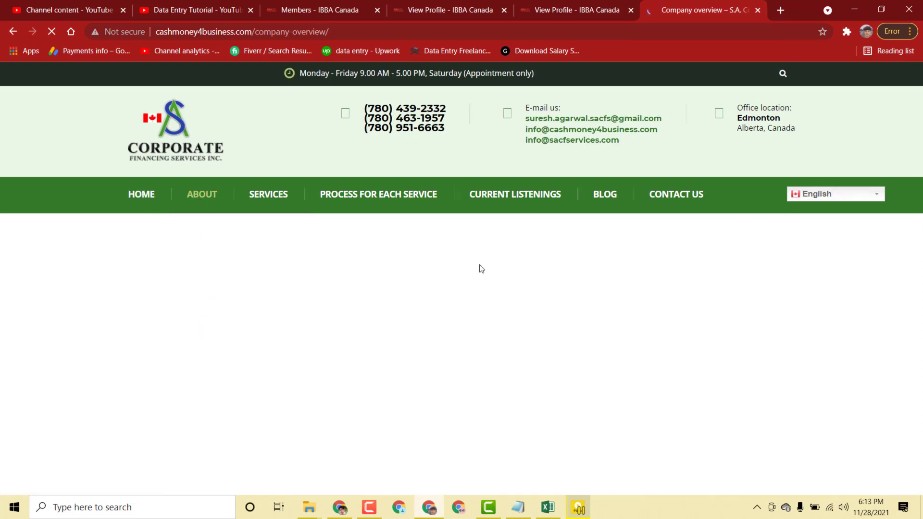
{"action": "scroll", "coordinate": [310, 294], "scroll_direction": "down", "scroll_amount": 9}
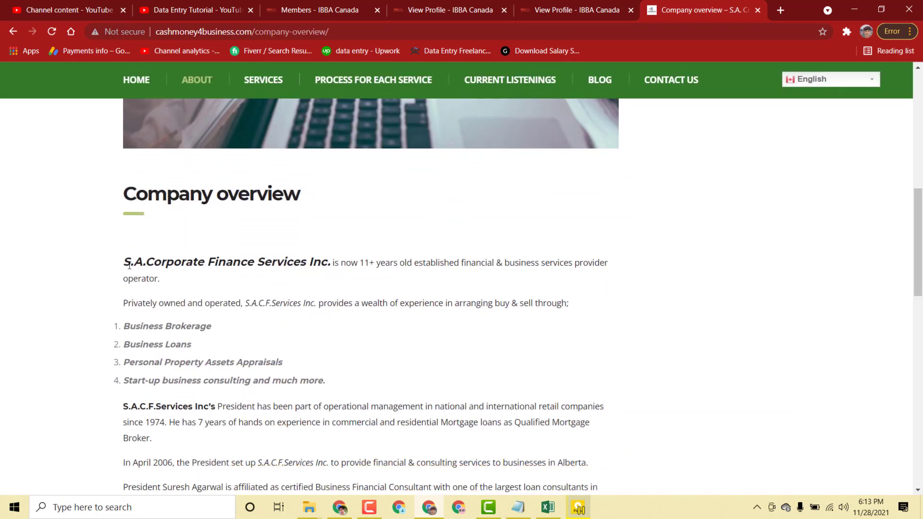
{"action": "left_click_drag", "start_coordinate": [124, 262], "coordinate": [330, 265]}
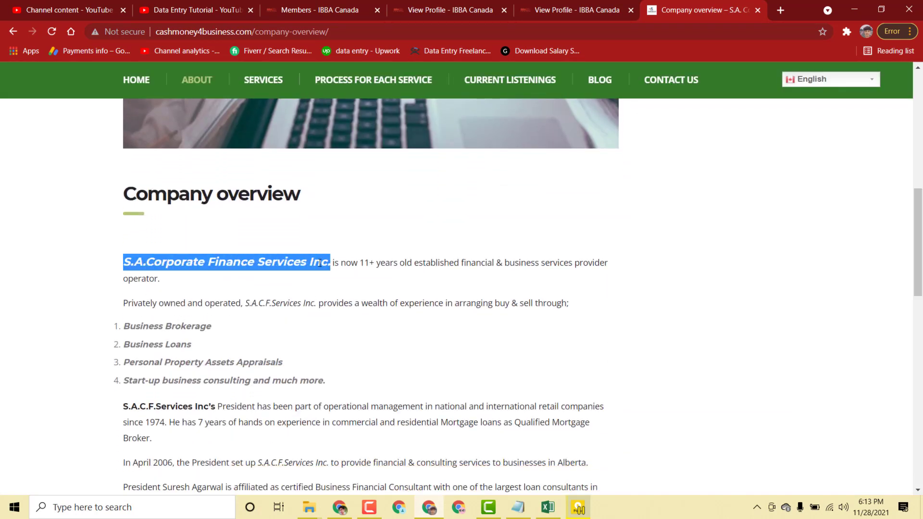
{"action": "right_click", "coordinate": [320, 263]}
{"action": "left_click", "coordinate": [341, 275]}
{"action": "left_click", "coordinate": [547, 507]}
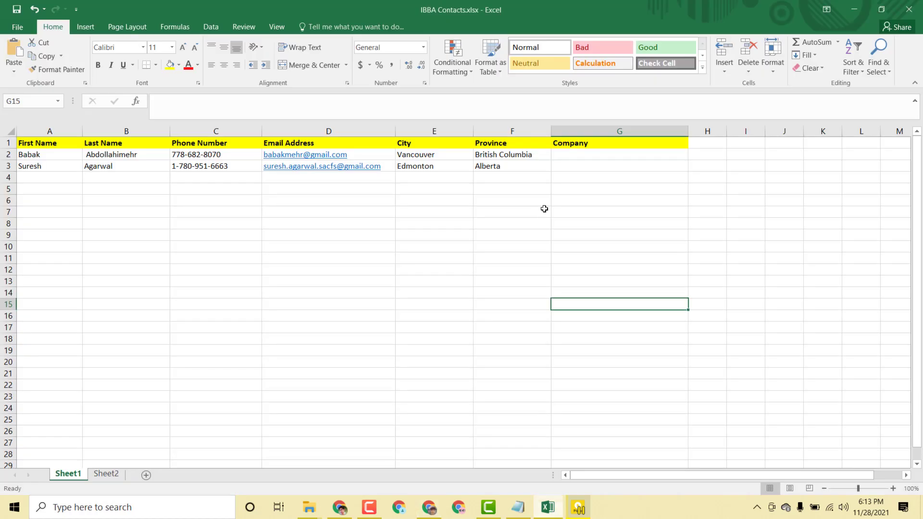
- Paste S.A.Corporate Finance Services Inc. into cell G3
{"action": "left_click", "coordinate": [560, 166]}
{"action": "right_click", "coordinate": [561, 166]}
{"action": "left_click", "coordinate": [588, 214]}
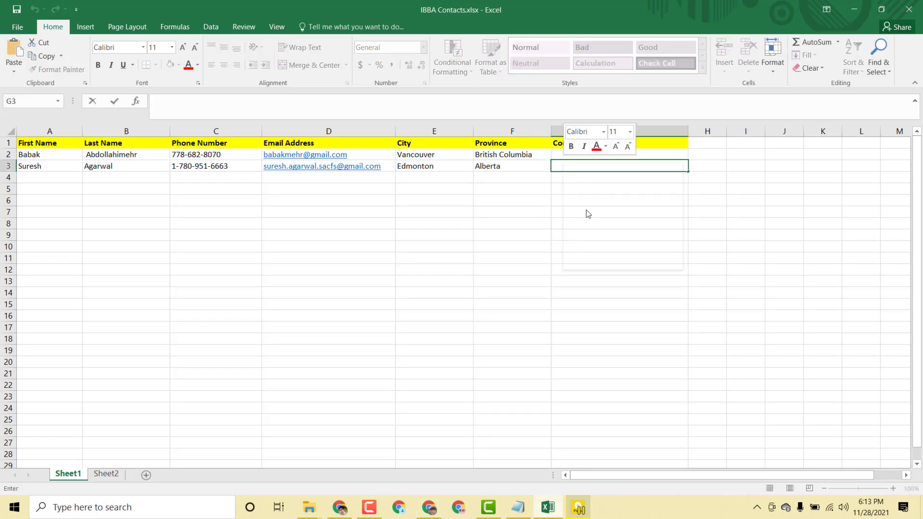
- Check the second and first profile tabs in Chrome, then return to the workbook
{"action": "left_click", "coordinate": [437, 511]}
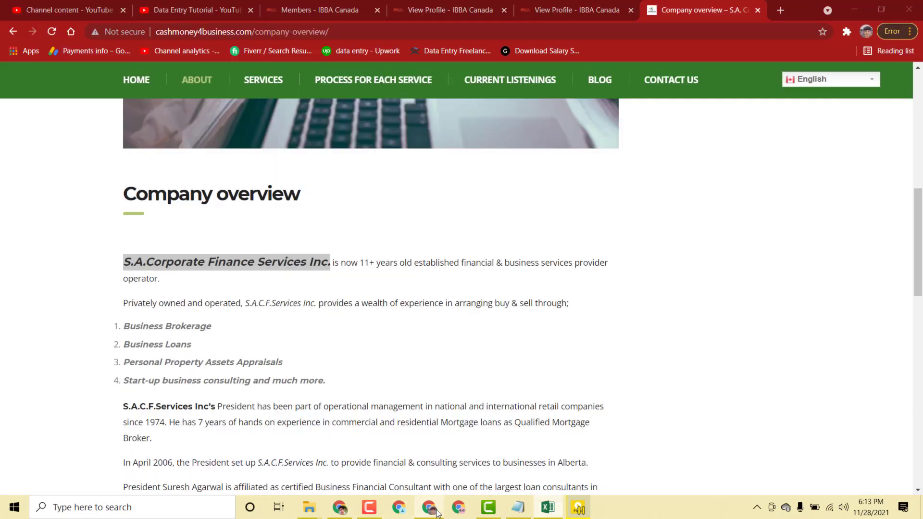
{"action": "left_click", "coordinate": [569, 6]}
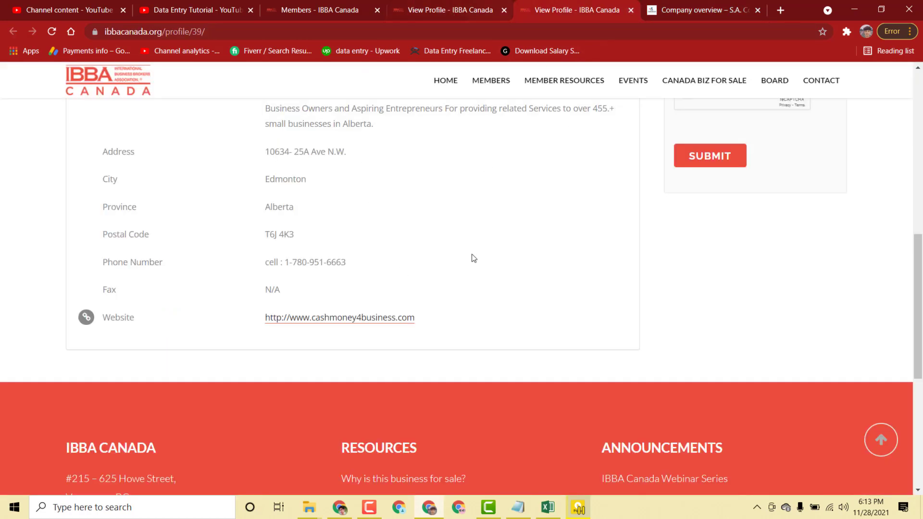
{"action": "left_click", "coordinate": [435, 8]}
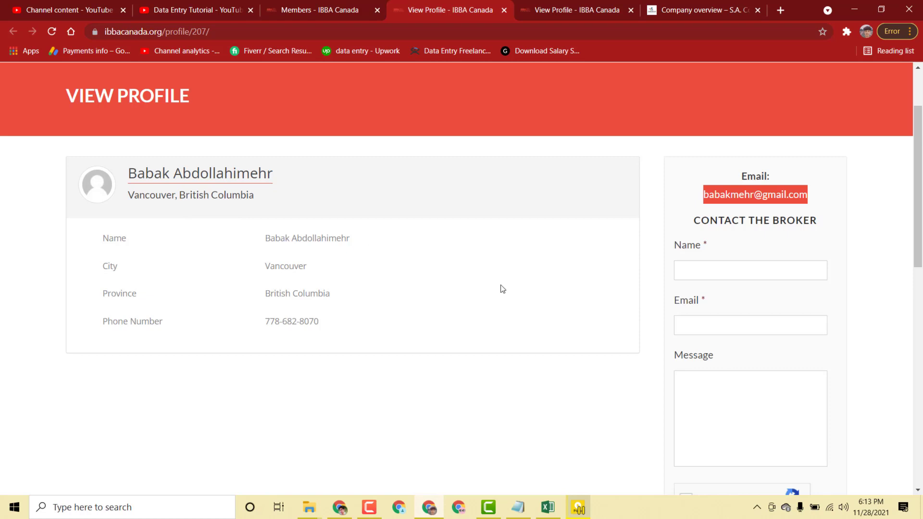
{"action": "left_click", "coordinate": [547, 507]}
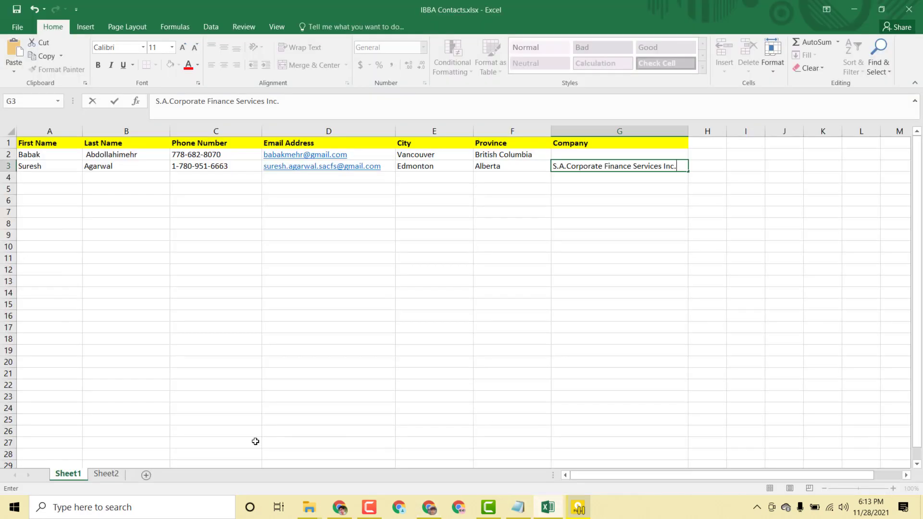
- Read Sheet2's full A3 instructions, including the note to enter Unavailable for missing companies, then return to Chrome
{"action": "left_click", "coordinate": [111, 476]}
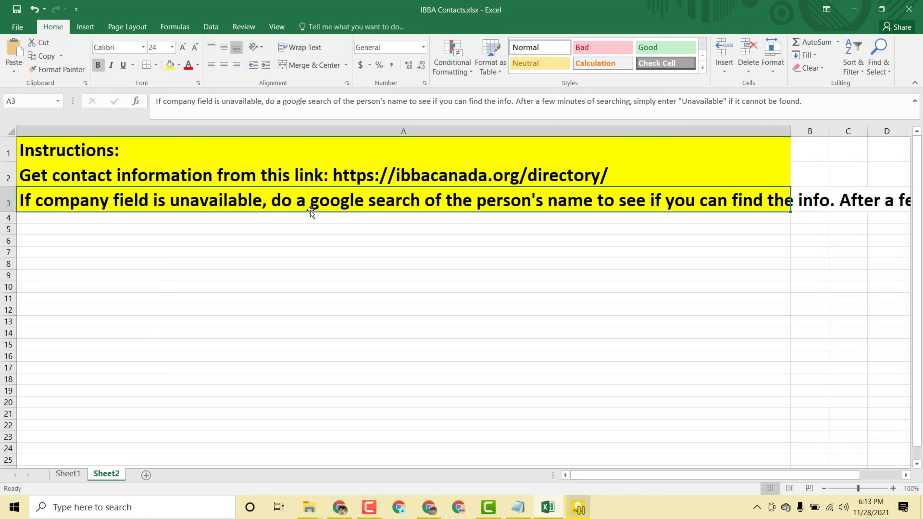
{"action": "double_click", "coordinate": [328, 206]}
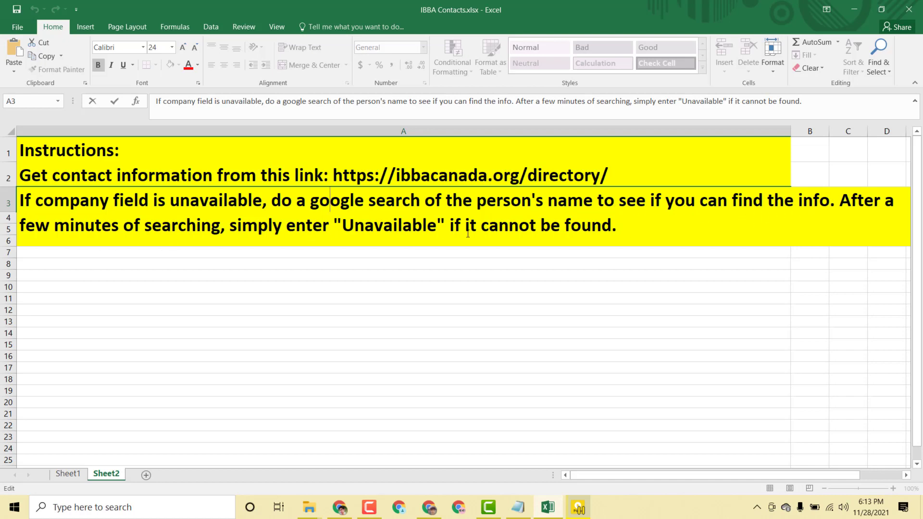
{"action": "left_click", "coordinate": [429, 509]}
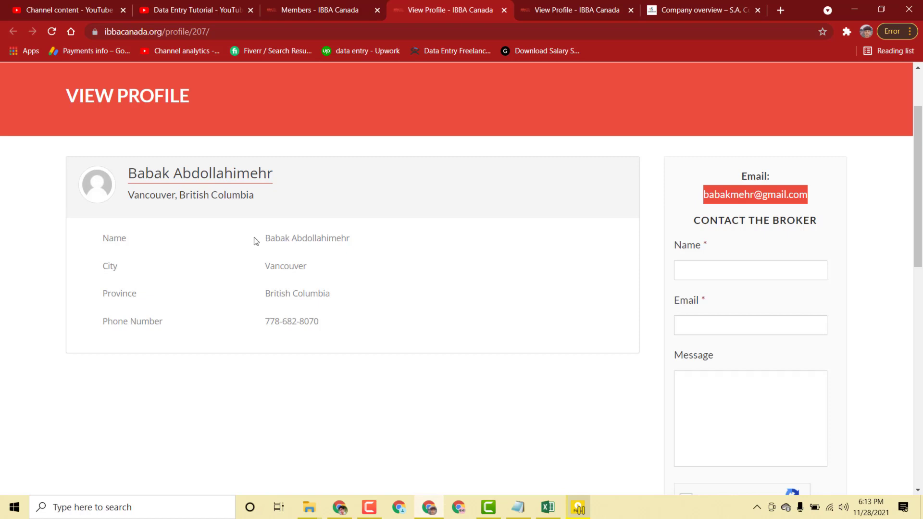
- Review the first broker's Name, City and Province details on the IBBA profile, then return to Excel
{"action": "left_click_drag", "start_coordinate": [262, 239], "coordinate": [333, 300]}
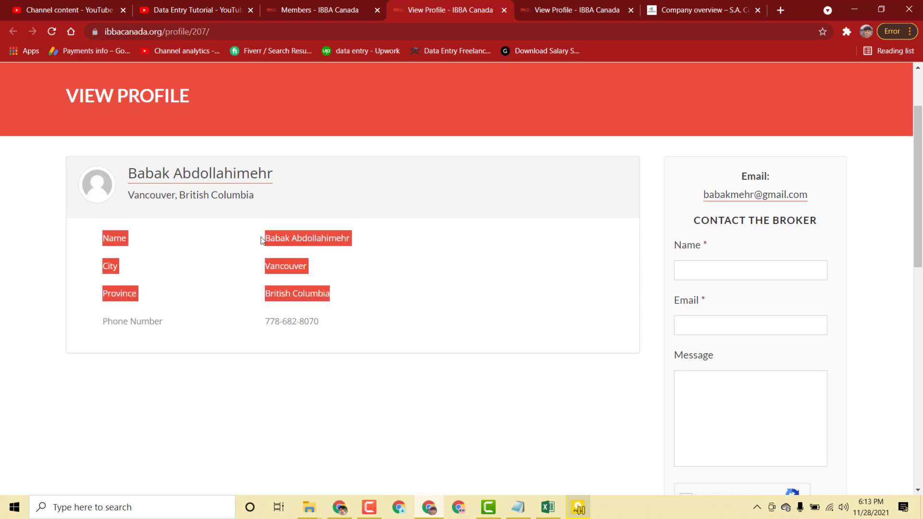
{"action": "left_click_drag", "start_coordinate": [262, 241], "coordinate": [321, 238]}
{"action": "left_click", "coordinate": [354, 274]}
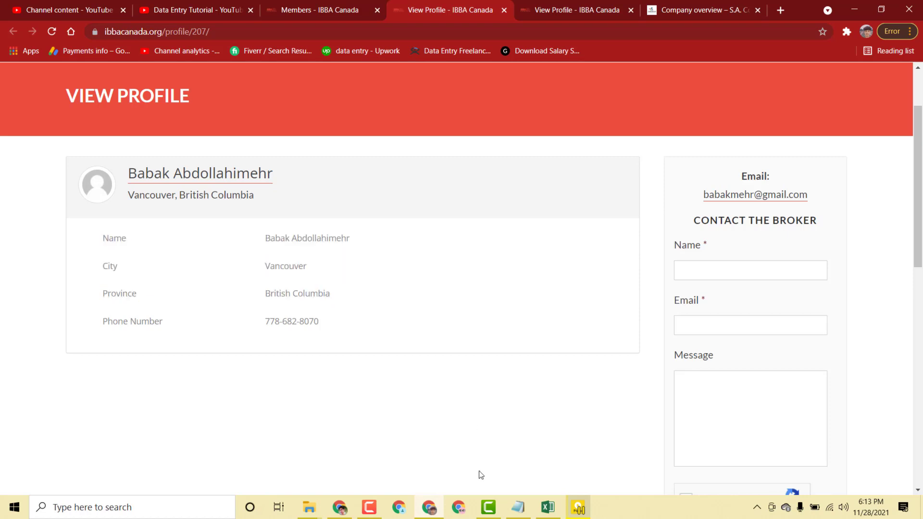
{"action": "left_click", "coordinate": [548, 507]}
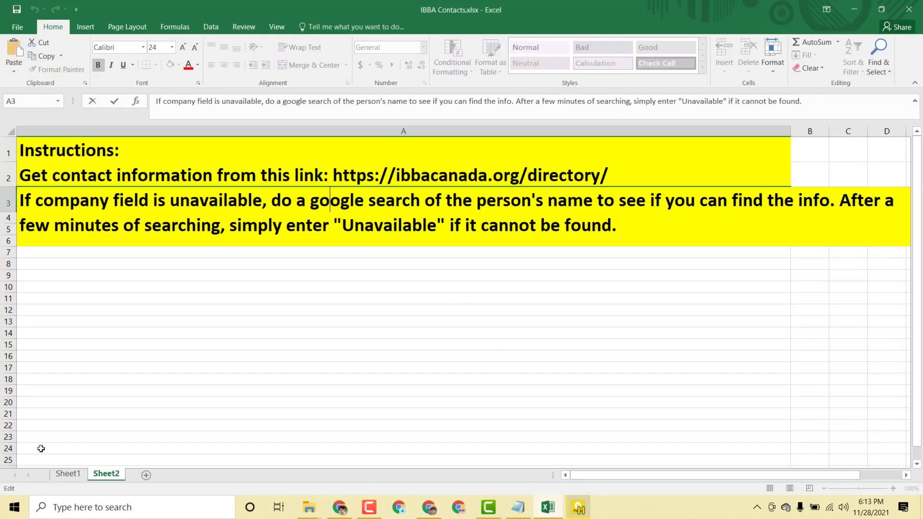
- Copy the first contact's row 2 details (A2:F2) from Sheet1 and switch to the browser
{"action": "left_click", "coordinate": [68, 474]}
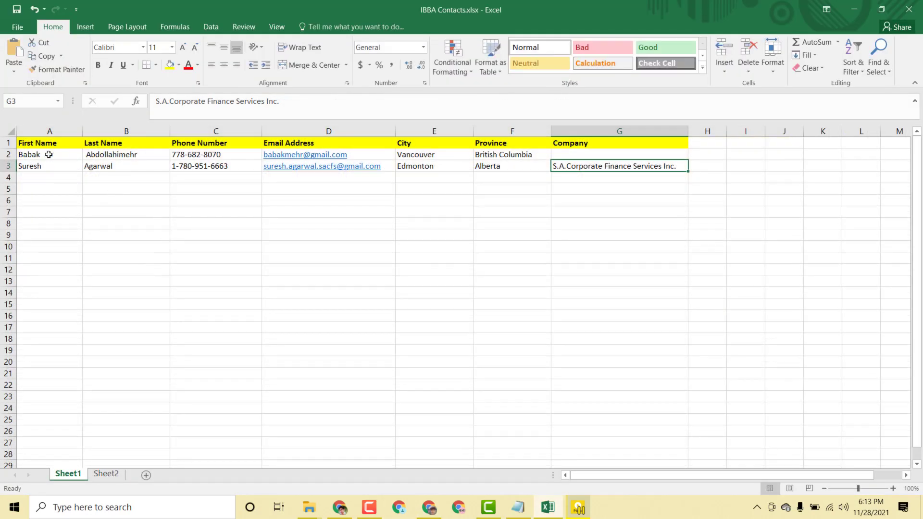
{"action": "left_click_drag", "start_coordinate": [546, 154], "coordinate": [48, 157]}
{"action": "right_click", "coordinate": [91, 156]}
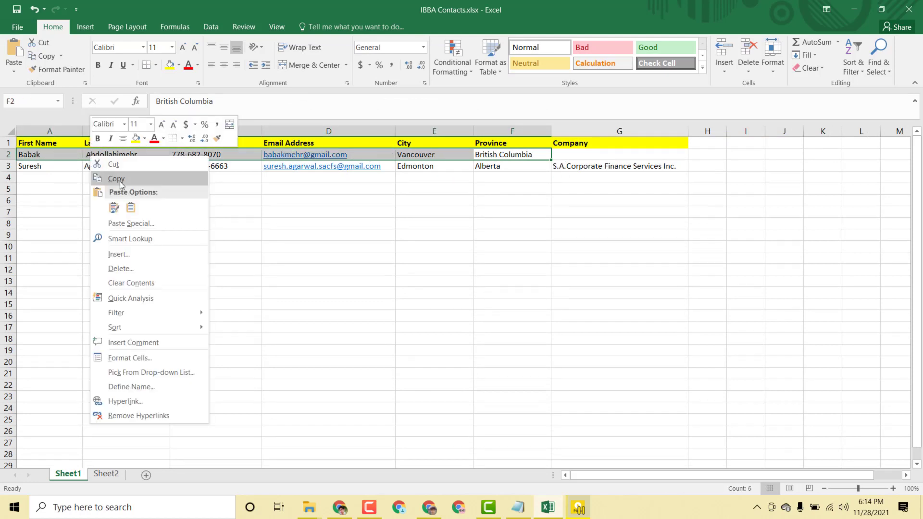
{"action": "left_click", "coordinate": [116, 179]}
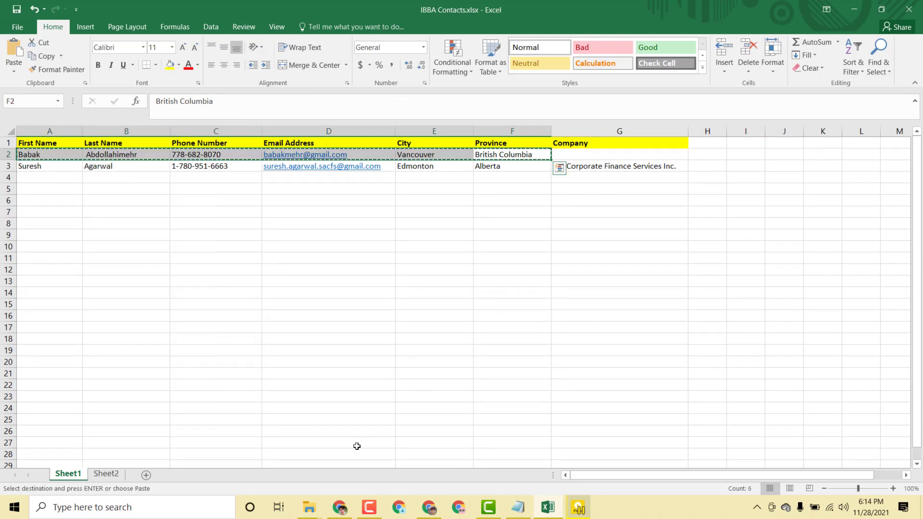
{"action": "left_click", "coordinate": [438, 514]}
- Search Google in a new tab for the pasted first contact's details
{"action": "left_click", "coordinate": [780, 10]}
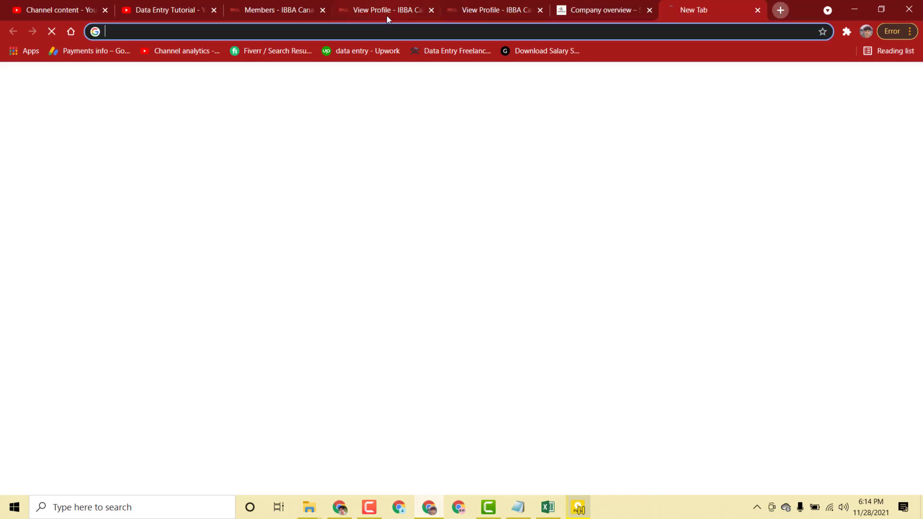
{"action": "right_click", "coordinate": [382, 30]}
{"action": "left_click", "coordinate": [412, 122]}
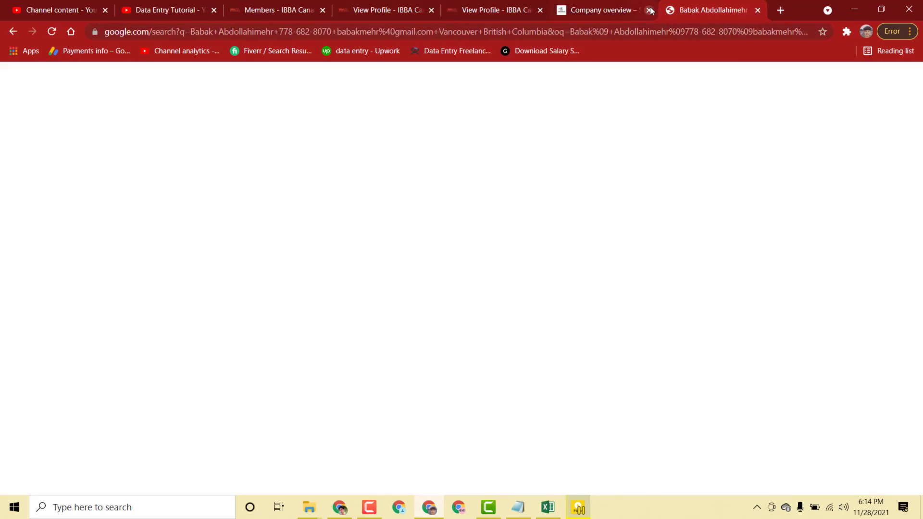
- Close the Company overview and finished search results tabs and return to the workbook
{"action": "left_click", "coordinate": [649, 10]}
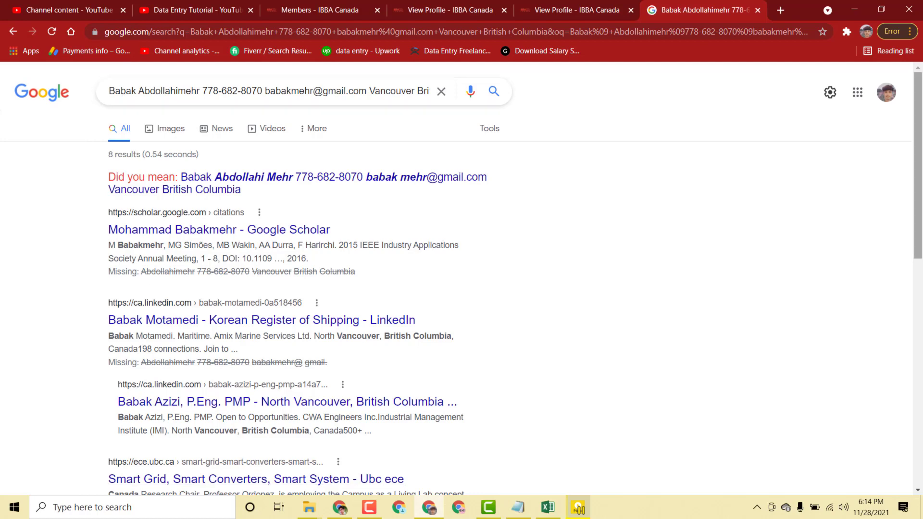
{"action": "left_click", "coordinate": [919, 300]}
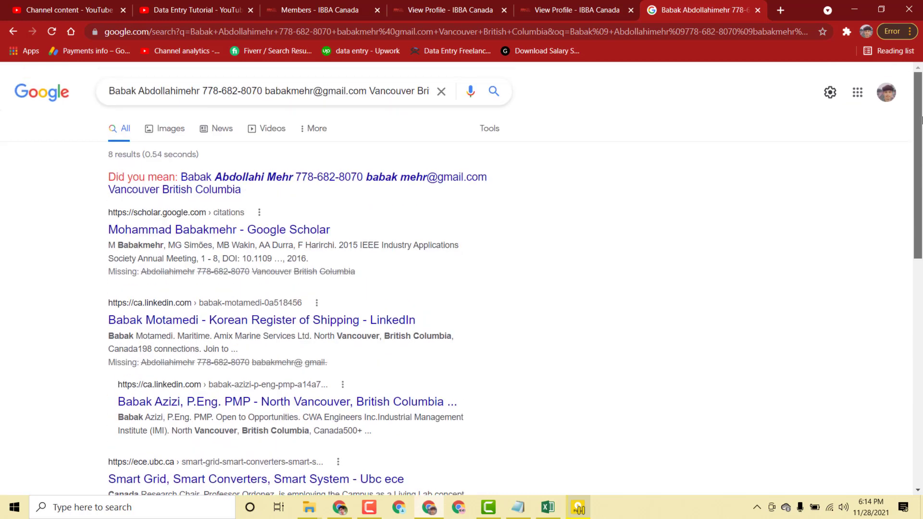
{"action": "left_click", "coordinate": [757, 10]}
{"action": "left_click", "coordinate": [556, 501]}
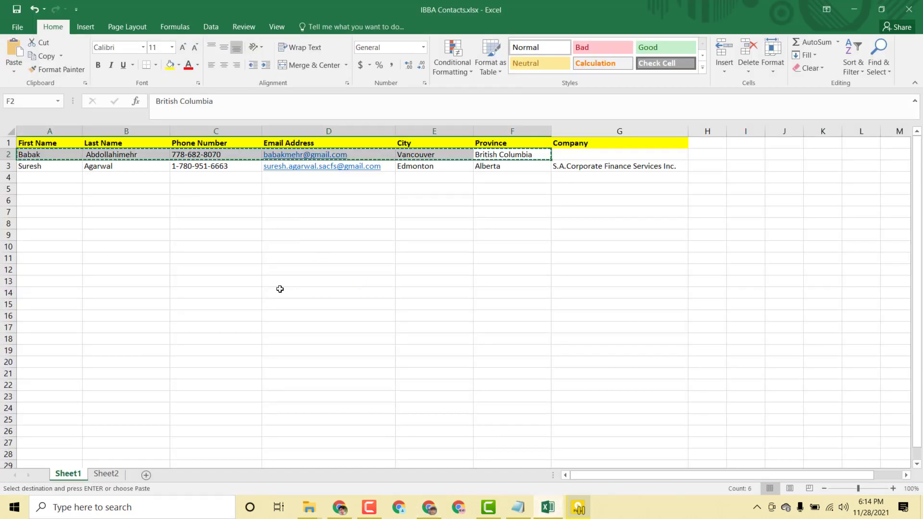
- Copy the word 'unavailable' from Sheet2's instruction text in A3
{"action": "left_click", "coordinate": [106, 474]}
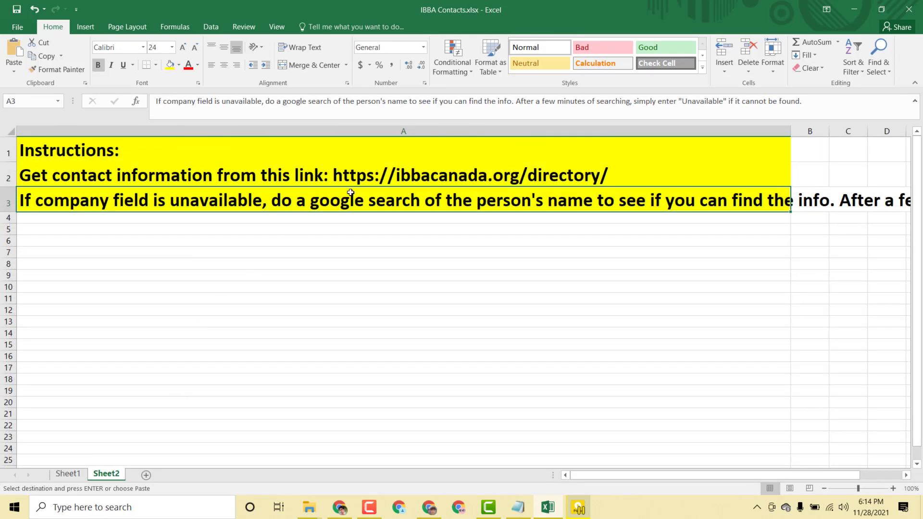
{"action": "double_click", "coordinate": [173, 201]}
{"action": "left_click_drag", "start_coordinate": [171, 202], "coordinate": [262, 204]}
{"action": "right_click", "coordinate": [262, 202]}
{"action": "left_click", "coordinate": [264, 222]}
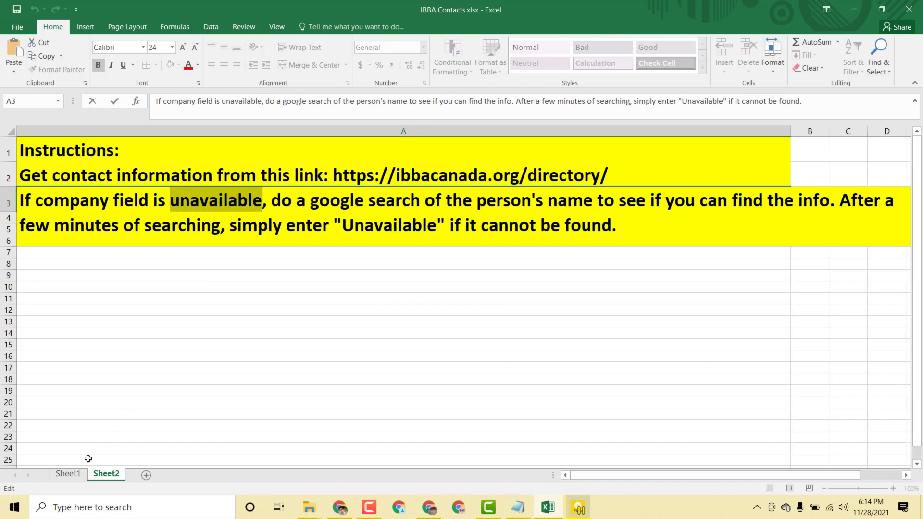
{"action": "key", "text": "Escape"}
- Paste 'unavailable' into the first contact's Company cell G2 on Sheet1
{"action": "key", "text": "ctrl+Page_Up"}
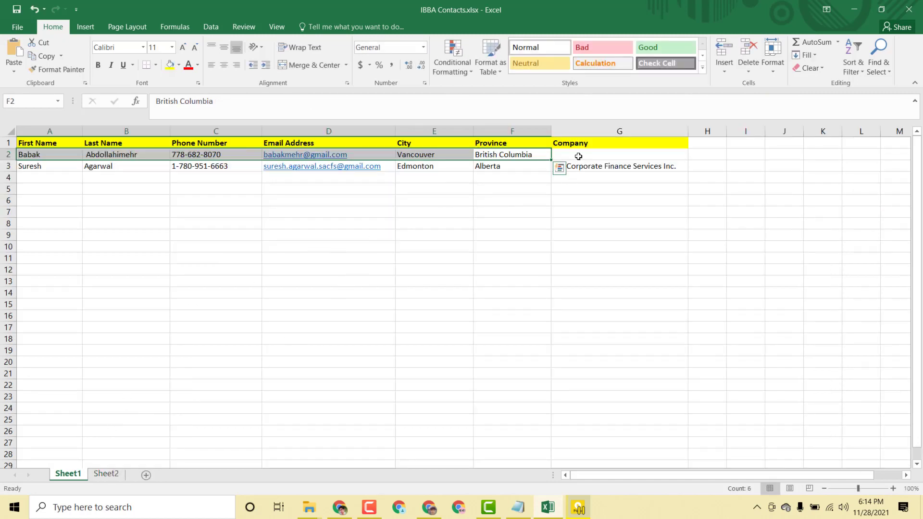
{"action": "double_click", "coordinate": [579, 154]}
{"action": "right_click", "coordinate": [579, 156]}
{"action": "left_click", "coordinate": [599, 206]}
{"action": "left_click", "coordinate": [399, 281]}
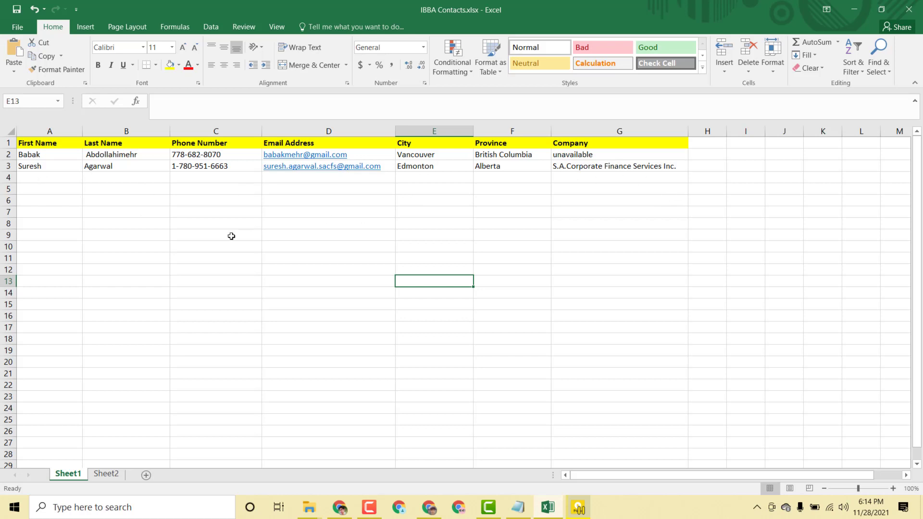
- Close the two finished profile tabs and the leftover search results tab
{"action": "left_click", "coordinate": [429, 507]}
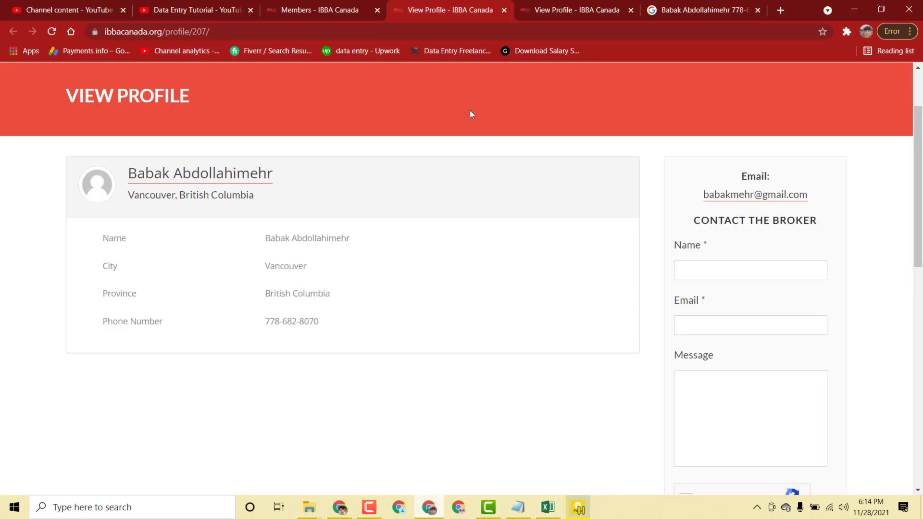
{"action": "left_click", "coordinate": [502, 11]}
{"action": "left_click", "coordinate": [503, 11]}
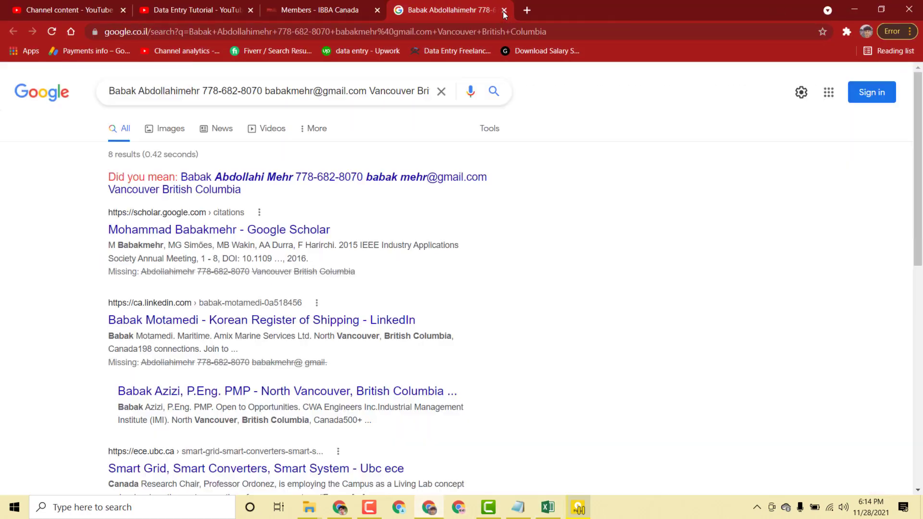
{"action": "left_click", "coordinate": [503, 10]}
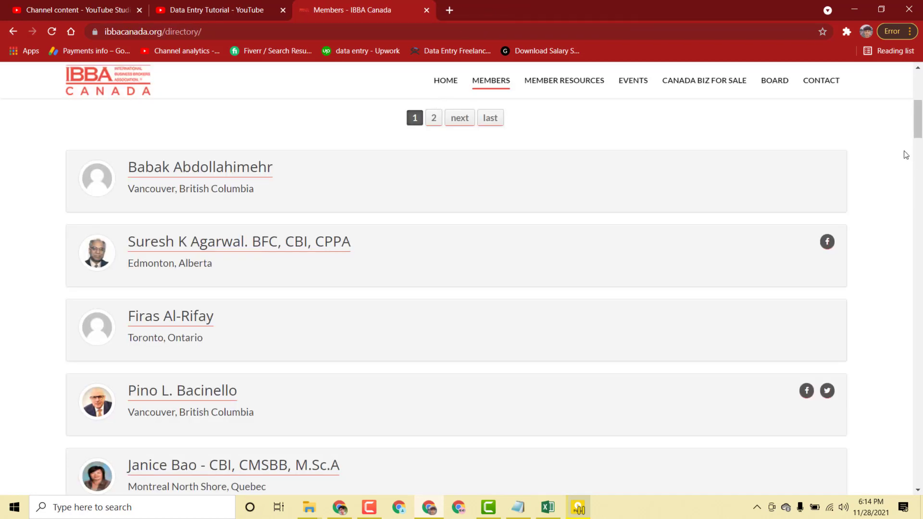
- Open the third directory member's profile in a new tab
{"action": "scroll", "coordinate": [400, 166], "scroll_direction": "down", "scroll_amount": 3}
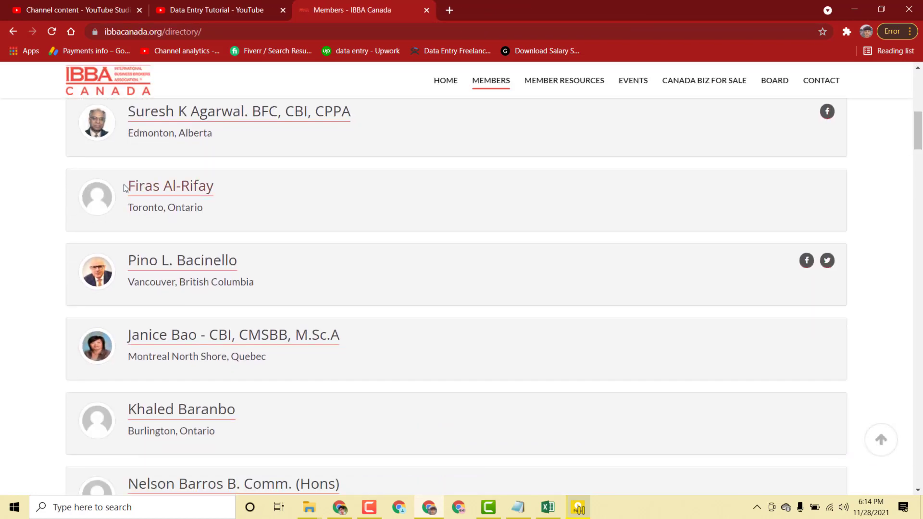
{"action": "right_click", "coordinate": [164, 192]}
{"action": "left_click", "coordinate": [186, 198]}
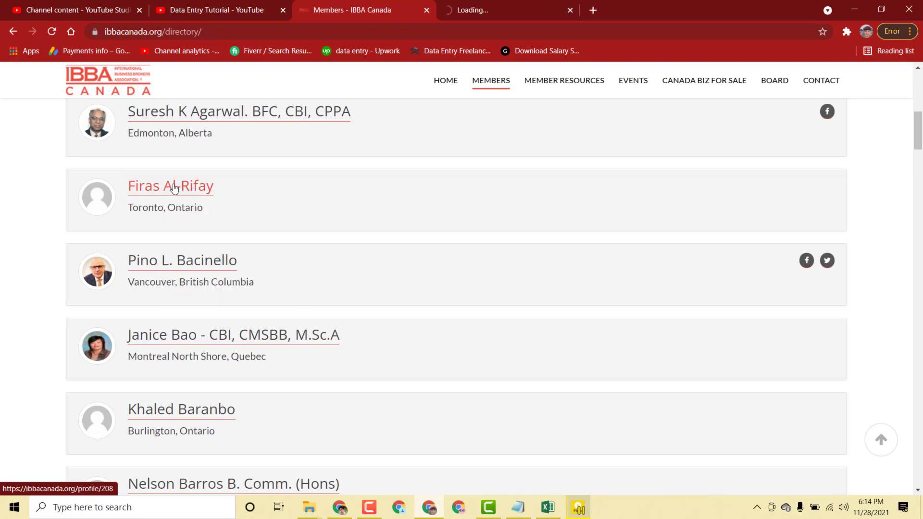
{"action": "left_click", "coordinate": [521, 11]}
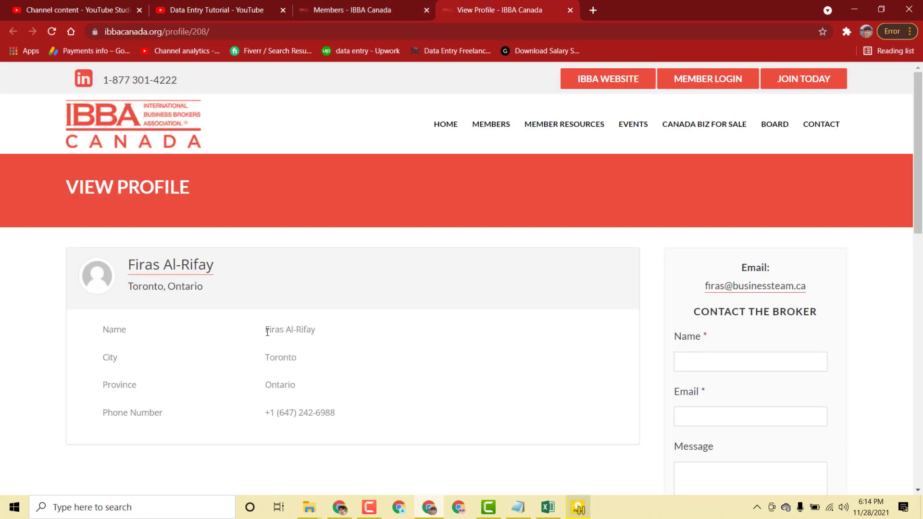
- Copy the third member's full name from the profile and return to Excel
{"action": "left_click_drag", "start_coordinate": [321, 335], "coordinate": [264, 334]}
{"action": "left_click", "coordinate": [300, 335]}
{"action": "left_click_drag", "start_coordinate": [324, 334], "coordinate": [270, 329]}
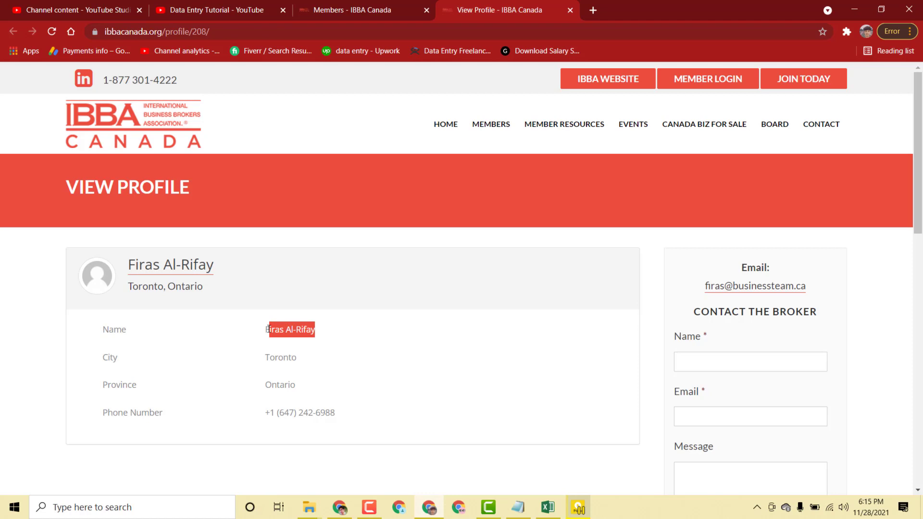
{"action": "right_click", "coordinate": [269, 329]}
{"action": "left_click", "coordinate": [289, 336]}
{"action": "left_click", "coordinate": [552, 507]}
- Paste the third member's name into A4, copying the surname out and leaving only the first name
{"action": "left_click", "coordinate": [34, 178]}
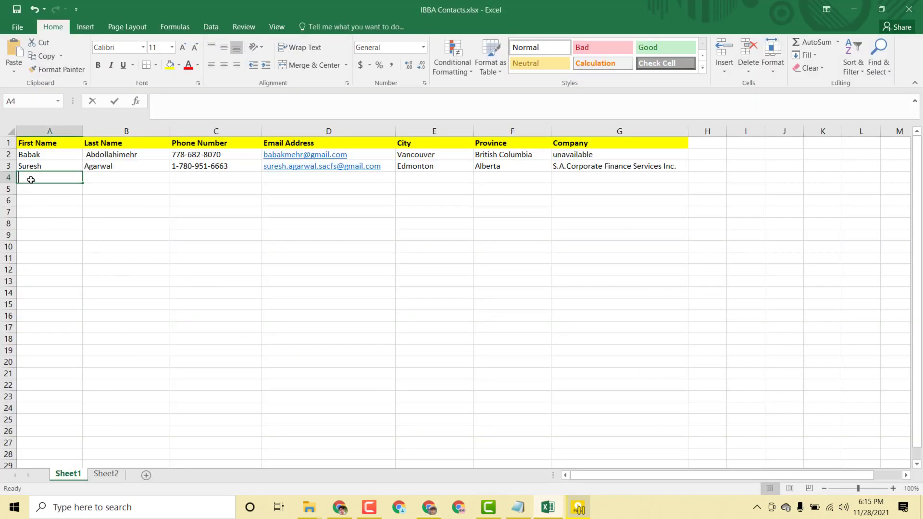
{"action": "right_click", "coordinate": [32, 179]}
{"action": "left_click", "coordinate": [55, 232]}
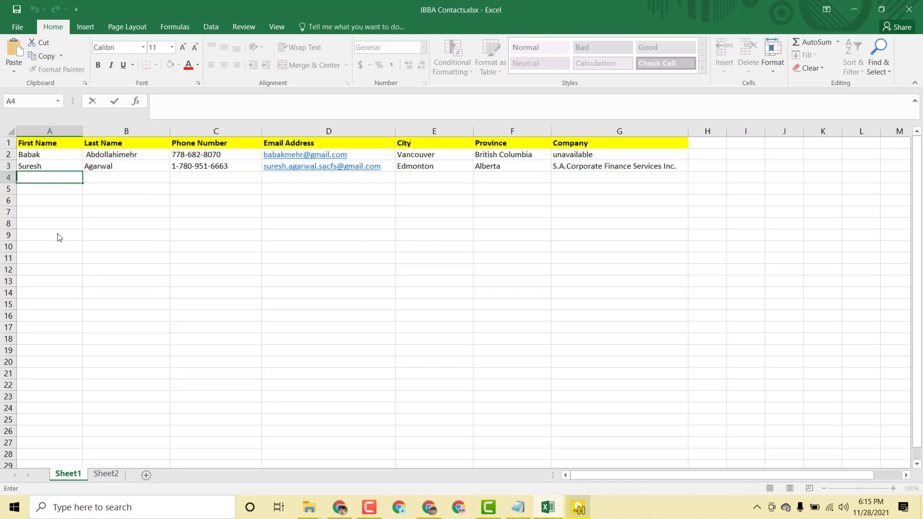
{"action": "left_click_drag", "start_coordinate": [65, 179], "coordinate": [51, 176]}
{"action": "right_click", "coordinate": [51, 176]}
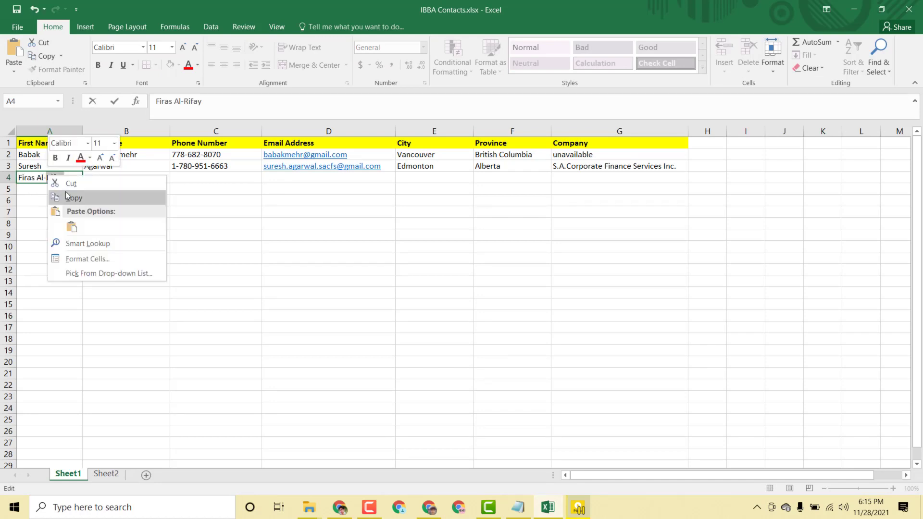
{"action": "left_click", "coordinate": [72, 197]}
{"action": "key", "text": "BackSpace"}
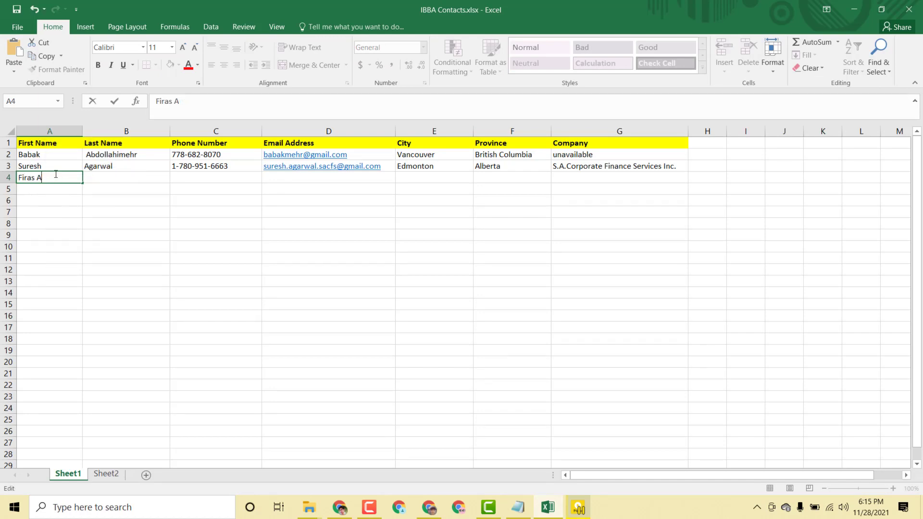
{"action": "left_click", "coordinate": [101, 177]}
- Paste the surname into Last Name cell B4, then return to the profile page
{"action": "right_click", "coordinate": [101, 177]}
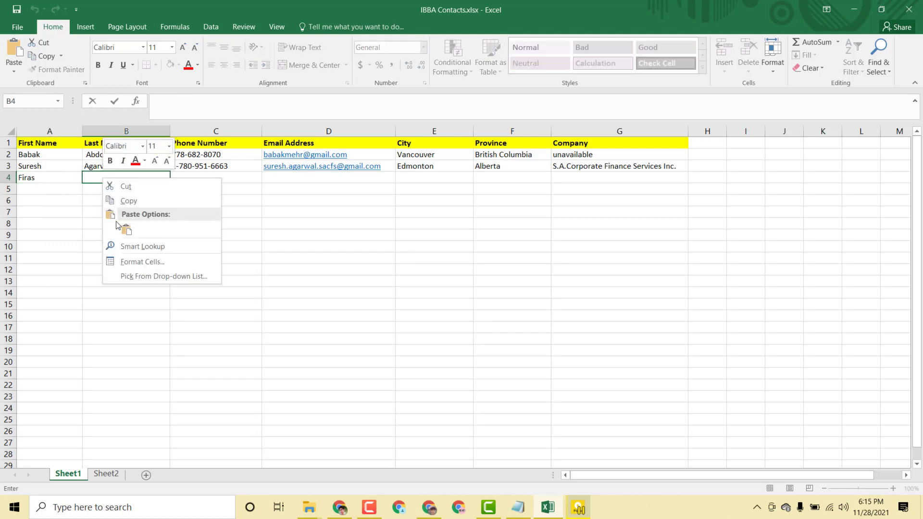
{"action": "left_click", "coordinate": [124, 227]}
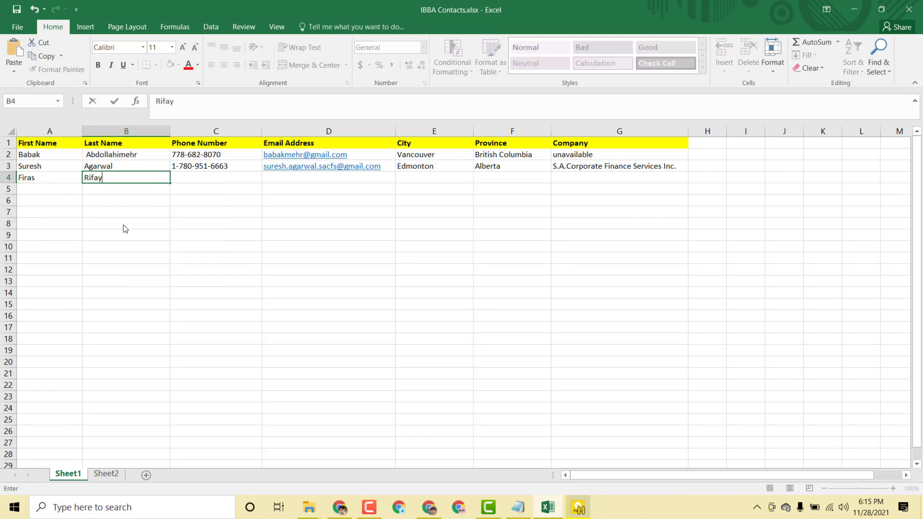
{"action": "left_click", "coordinate": [434, 513]}
{"action": "scroll", "coordinate": [325, 294], "scroll_direction": "down", "scroll_amount": 3}
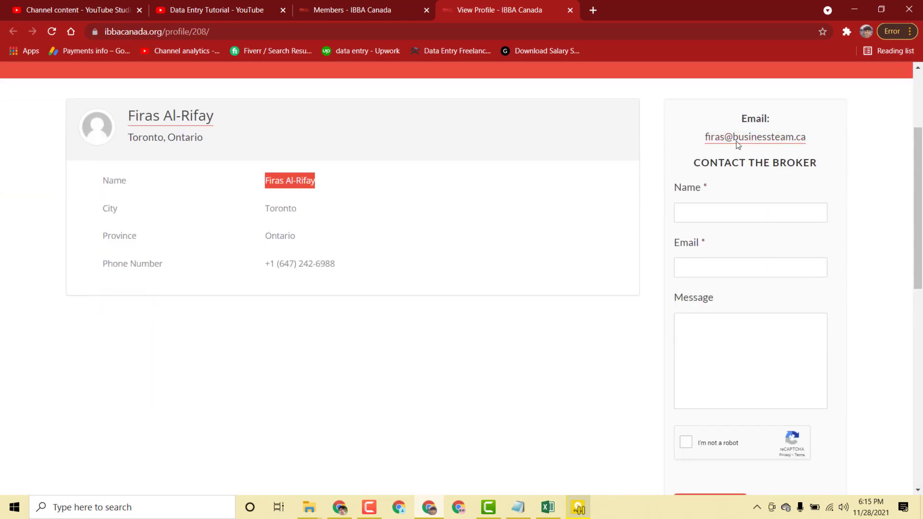
- Open the fourth directory member's profile in a new tab from the Members page
{"action": "left_click", "coordinate": [398, 14]}
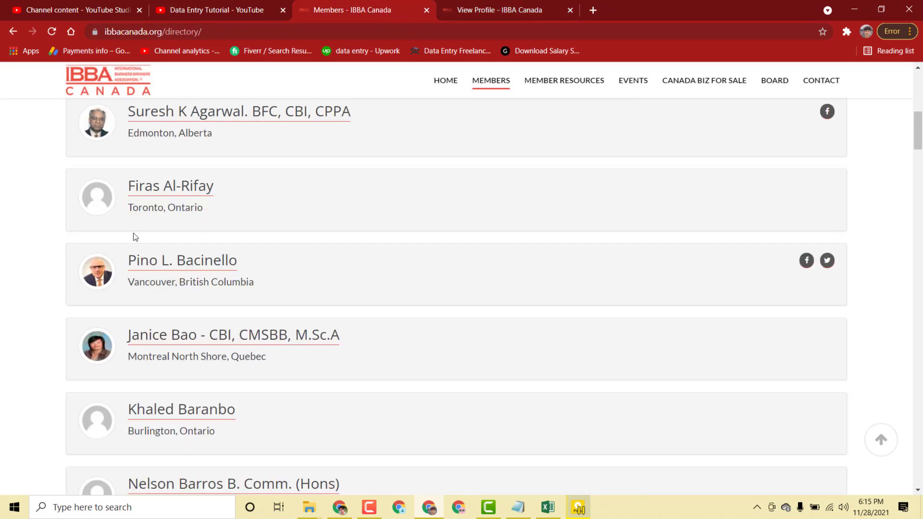
{"action": "right_click", "coordinate": [222, 263]}
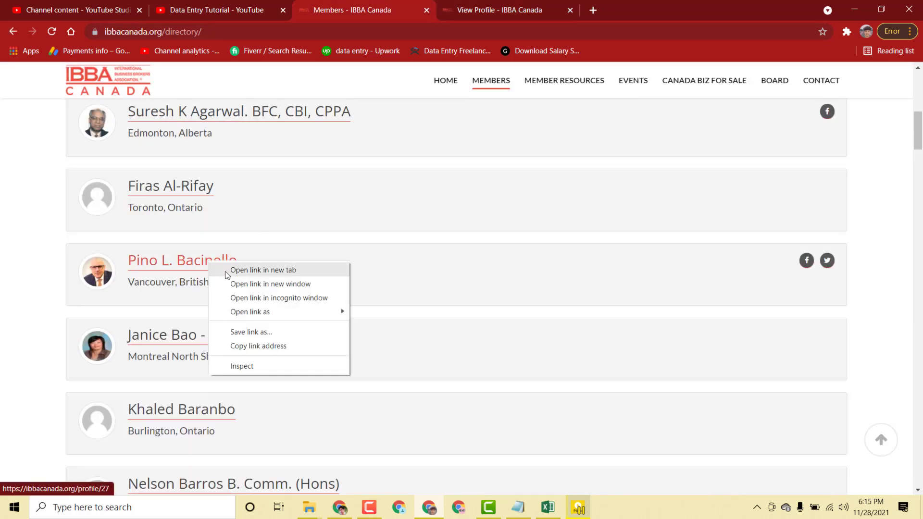
{"action": "left_click", "coordinate": [226, 271]}
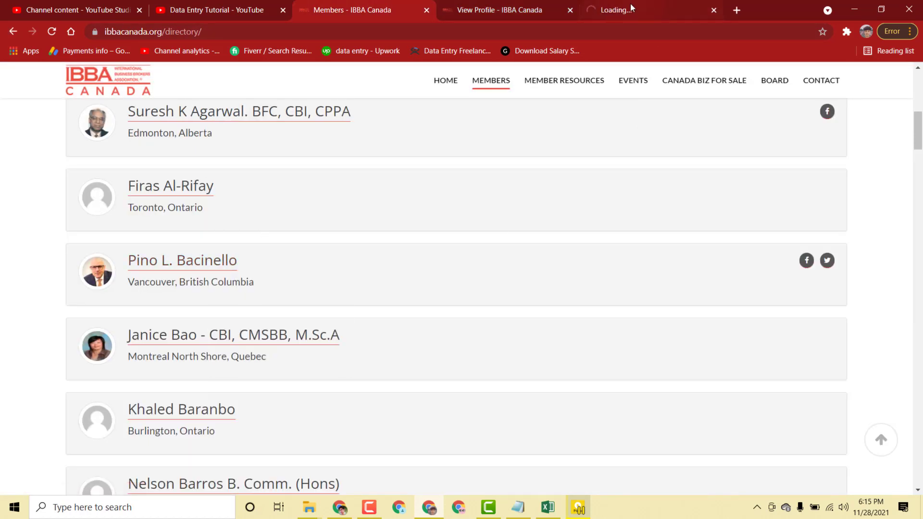
- Scroll through the members directory, then bring up the Data Entry Tutorial playlist tab
{"action": "left_click_drag", "start_coordinate": [918, 144], "coordinate": [921, 349]}
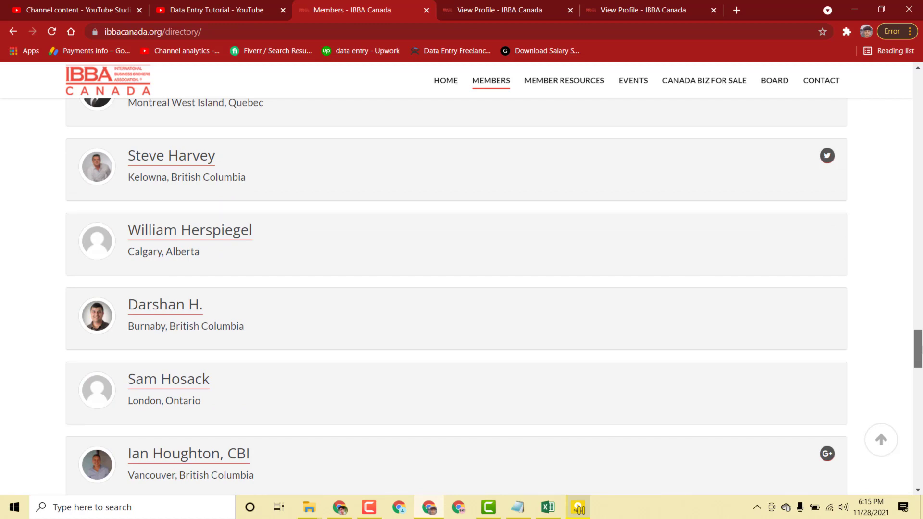
{"action": "left_click_drag", "start_coordinate": [921, 349], "coordinate": [921, 243]}
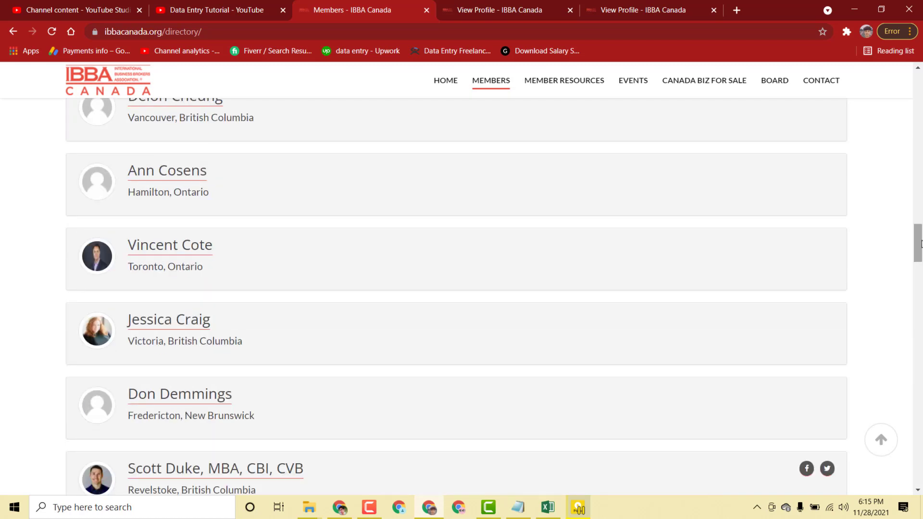
{"action": "left_click_drag", "start_coordinate": [921, 243], "coordinate": [921, 125]}
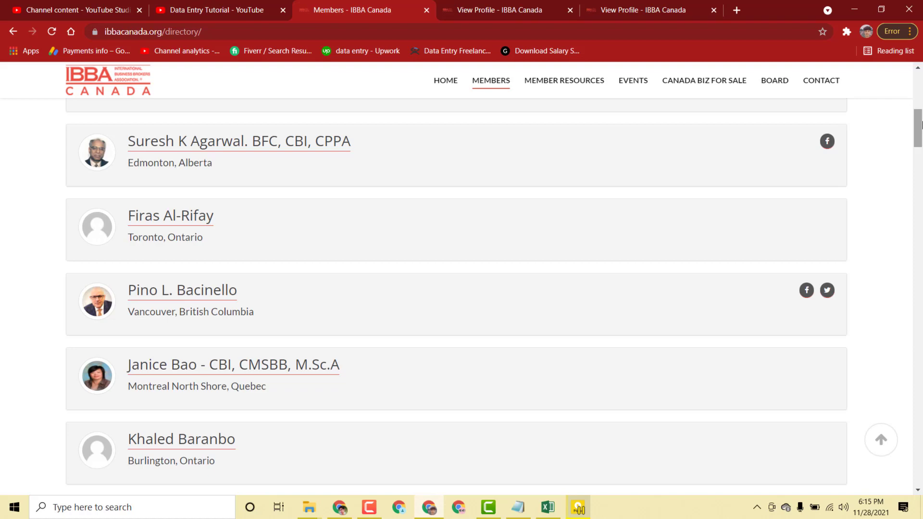
{"action": "left_click", "coordinate": [231, 10]}
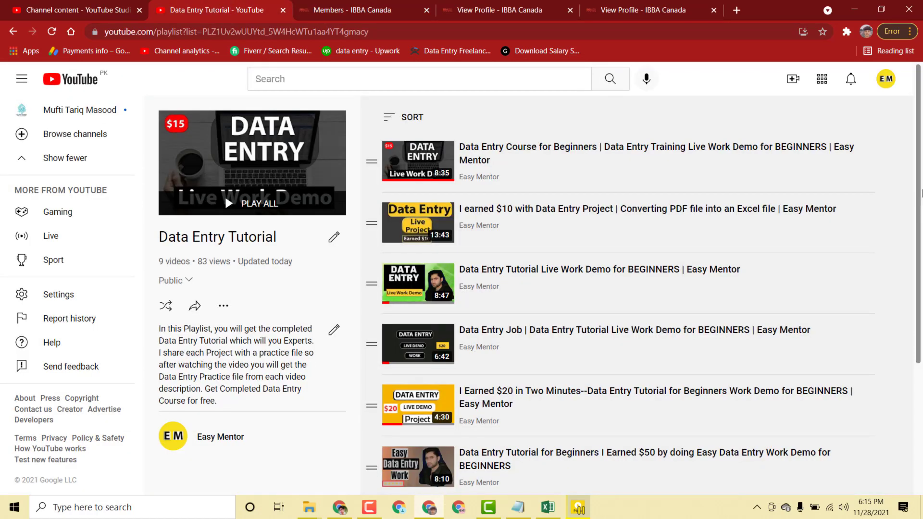
- Scroll down and back up the YouTube Data Entry Tutorial playlist of 9 videos
{"action": "scroll", "coordinate": [921, 359], "scroll_direction": "down", "scroll_amount": 4}
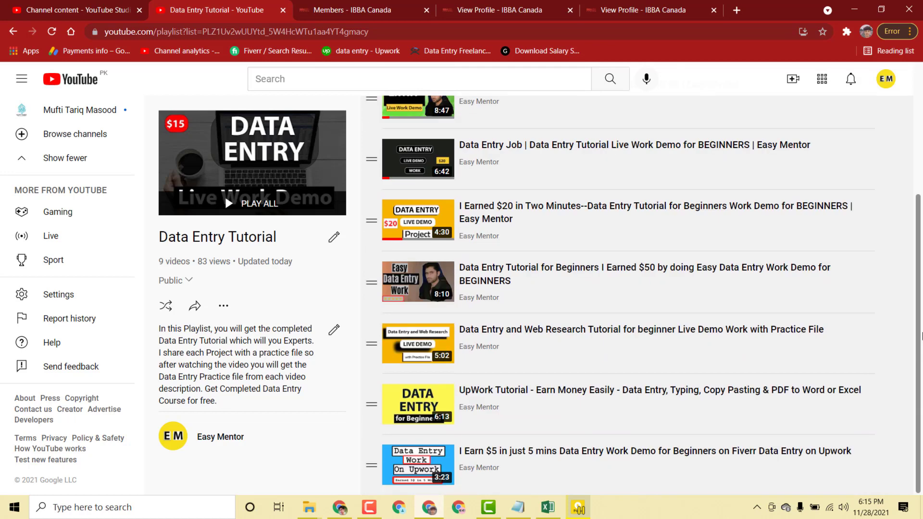
{"action": "scroll", "coordinate": [921, 404], "scroll_direction": "up", "scroll_amount": 4}
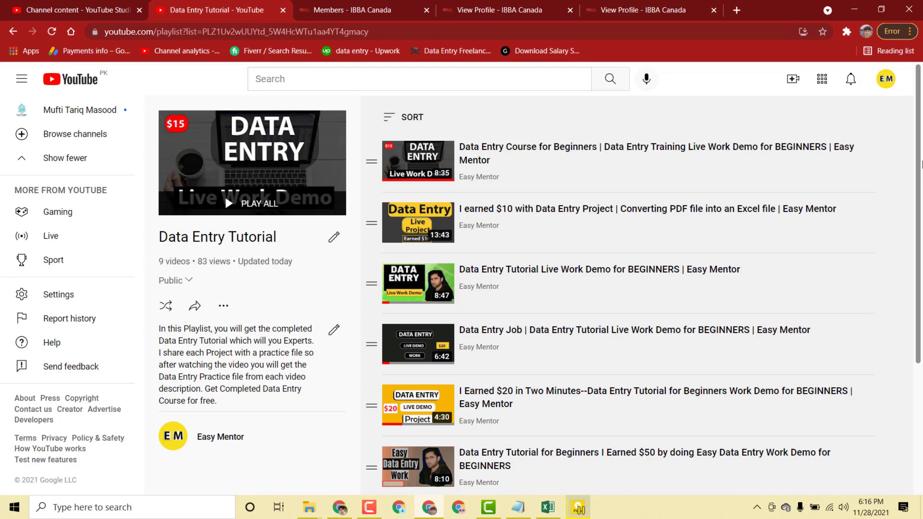
- Bring IBBA Contacts.xlsx forward and show Sheet2's instructions with the directory link
{"action": "left_click", "coordinate": [547, 508]}
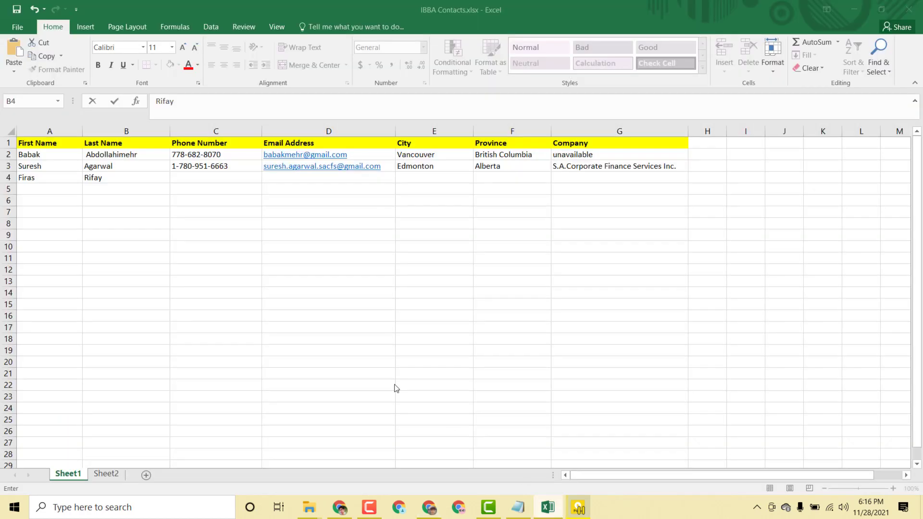
{"action": "left_click", "coordinate": [106, 473]}
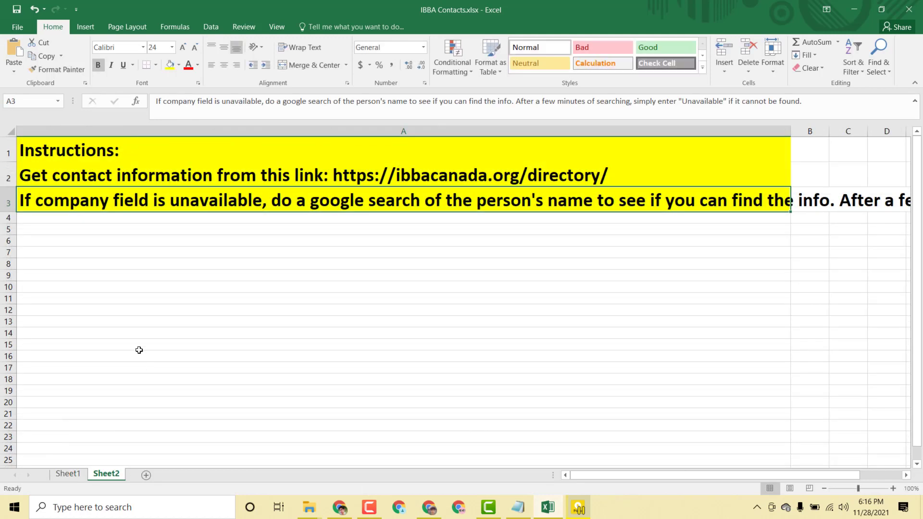